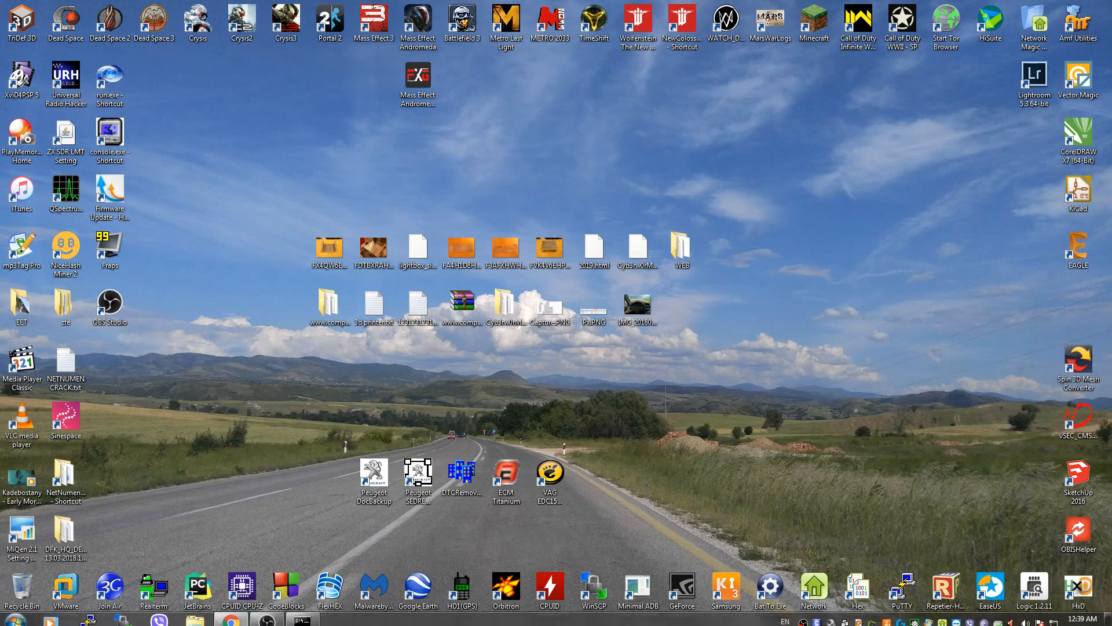
Bring up and minimize the NetNumen server console window, and log in to the NetNumen client as admin on server Main[192.168.0.5]
click(307, 623)
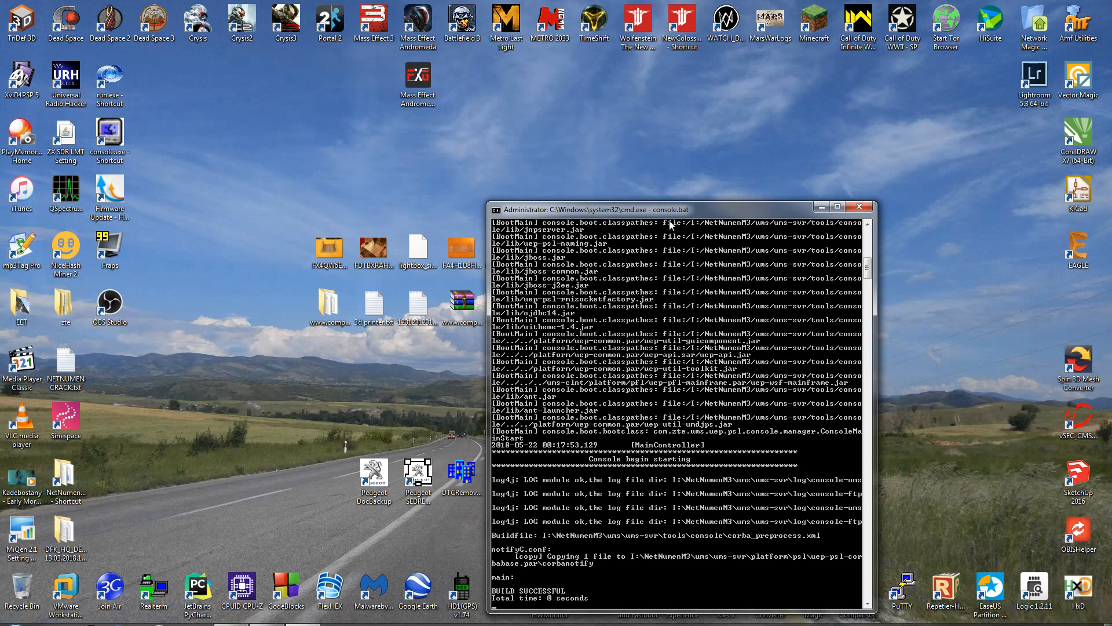
drag(672, 214, 613, 155)
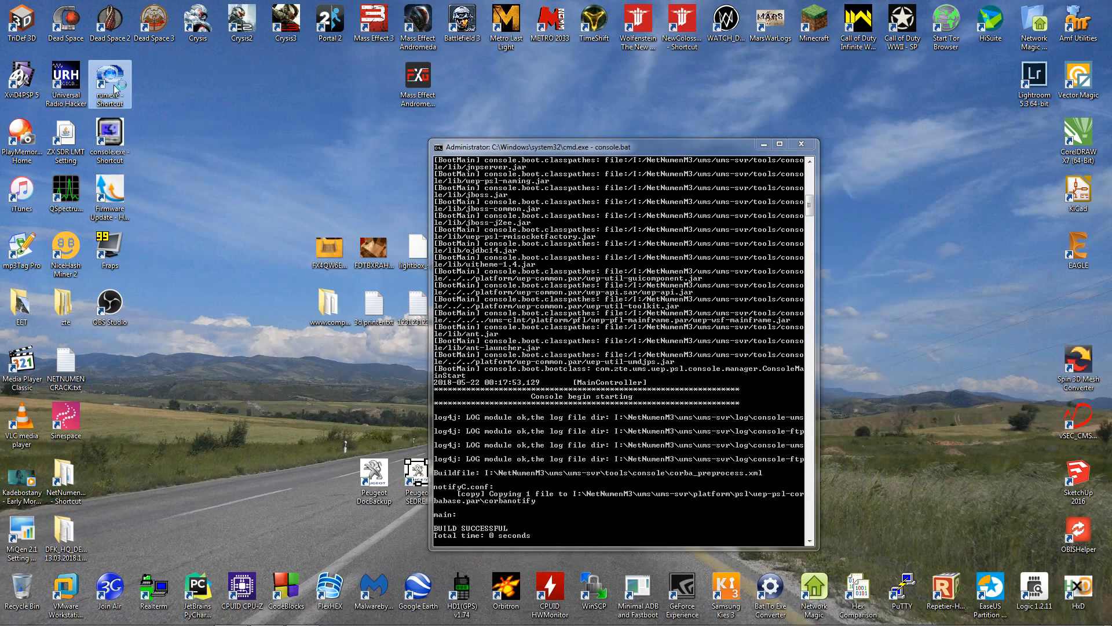
click(764, 144)
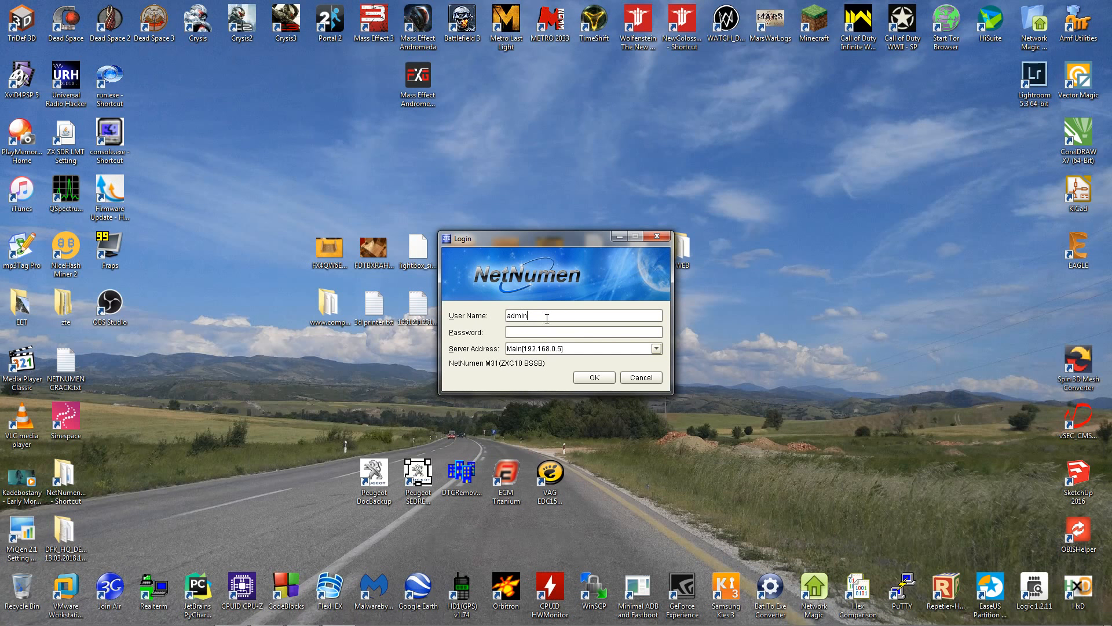
click(592, 377)
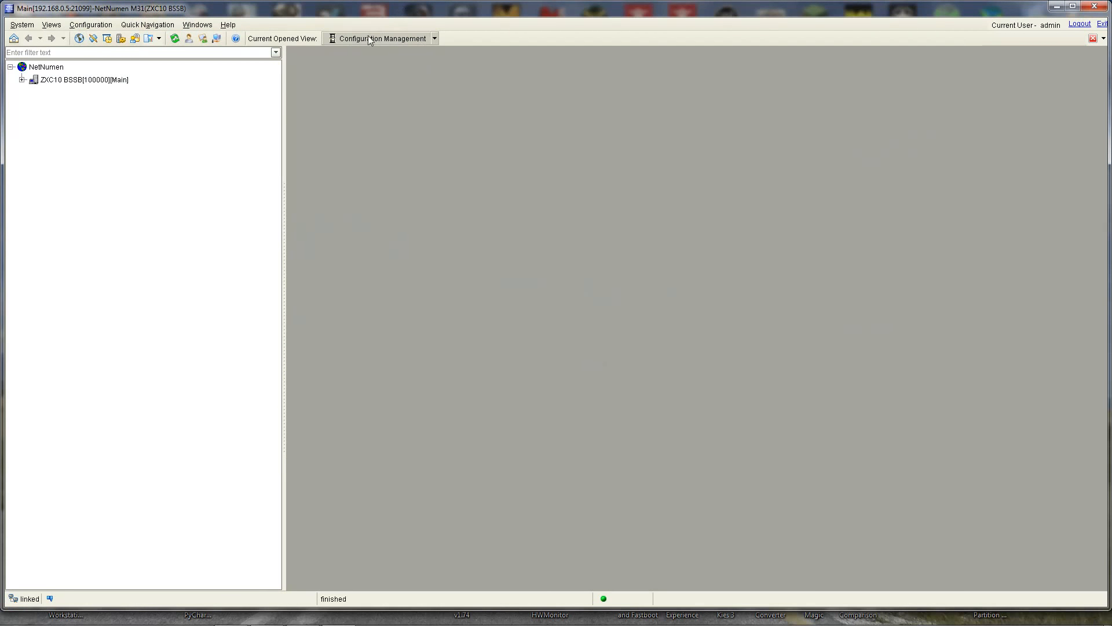
Expand the ZXC10 BSSB[100000][Main] tree down to the configuration nodes of the BSC and the BTS sites Site5, Site10 and Site6
click(23, 80)
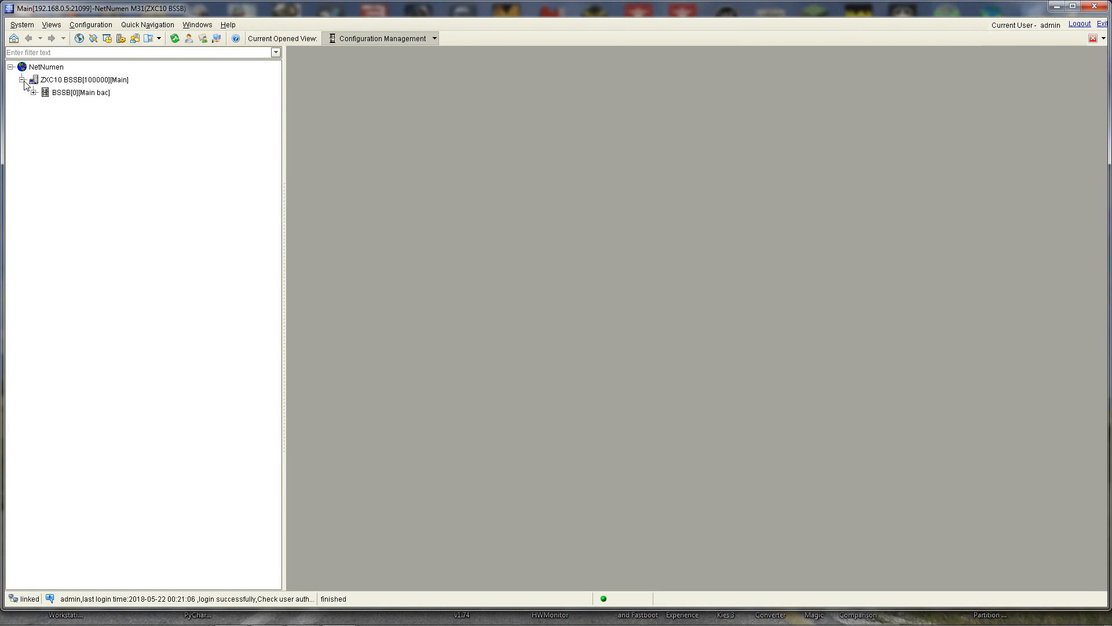
click(34, 92)
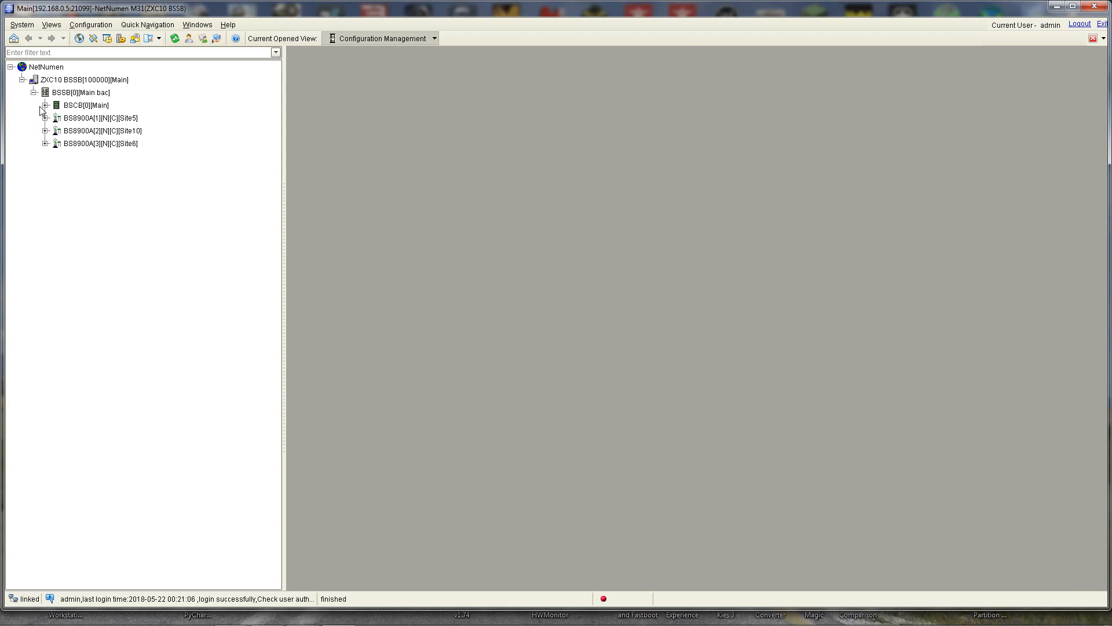
click(45, 105)
click(45, 156)
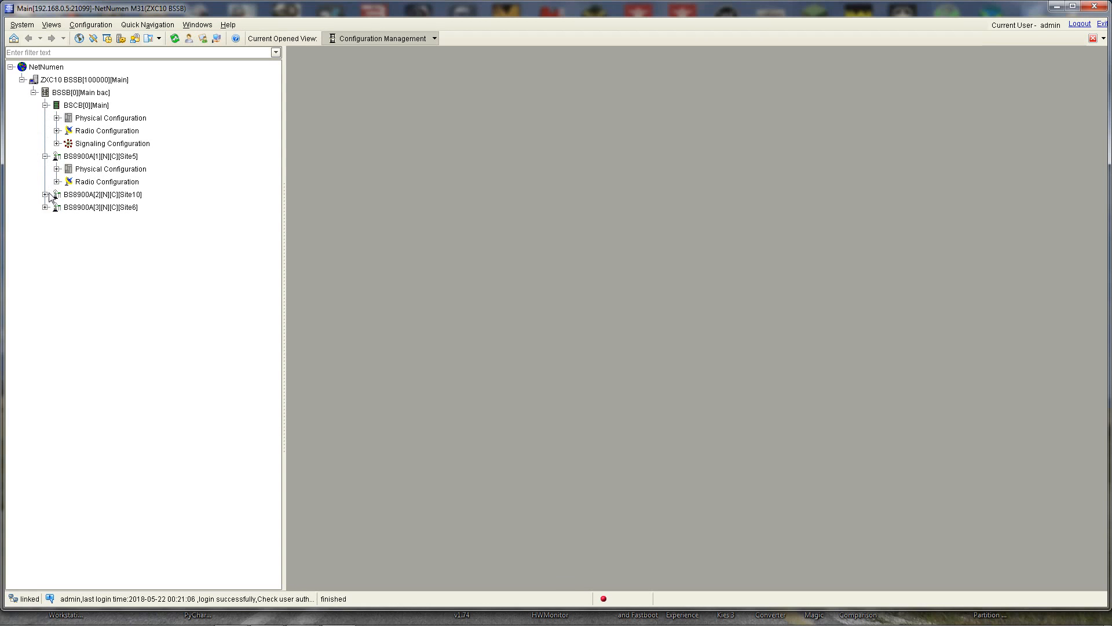
click(44, 194)
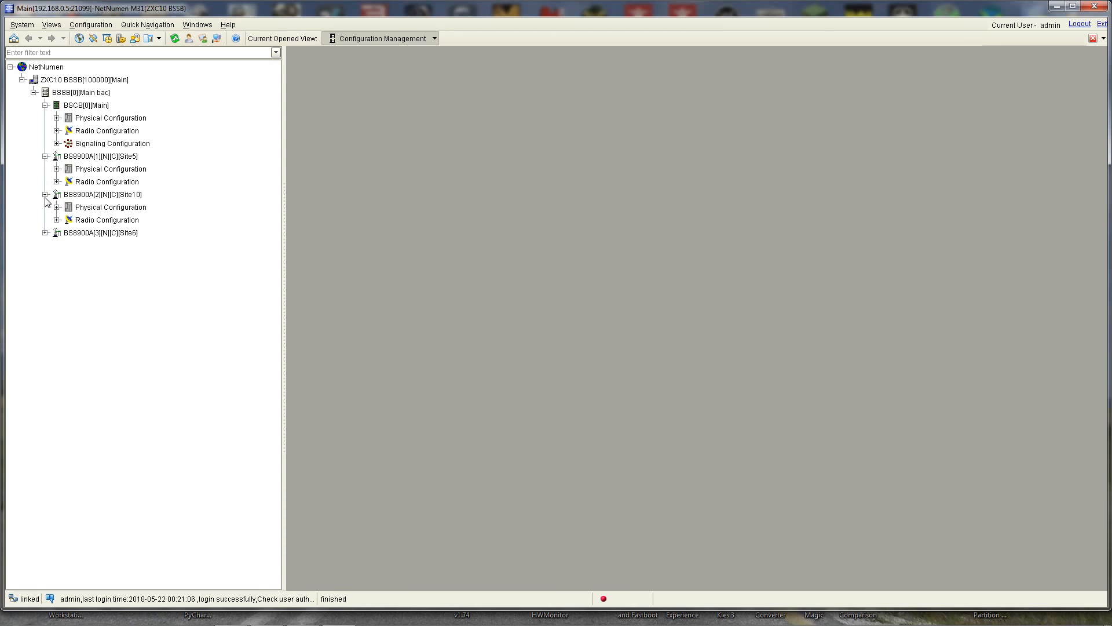
click(44, 232)
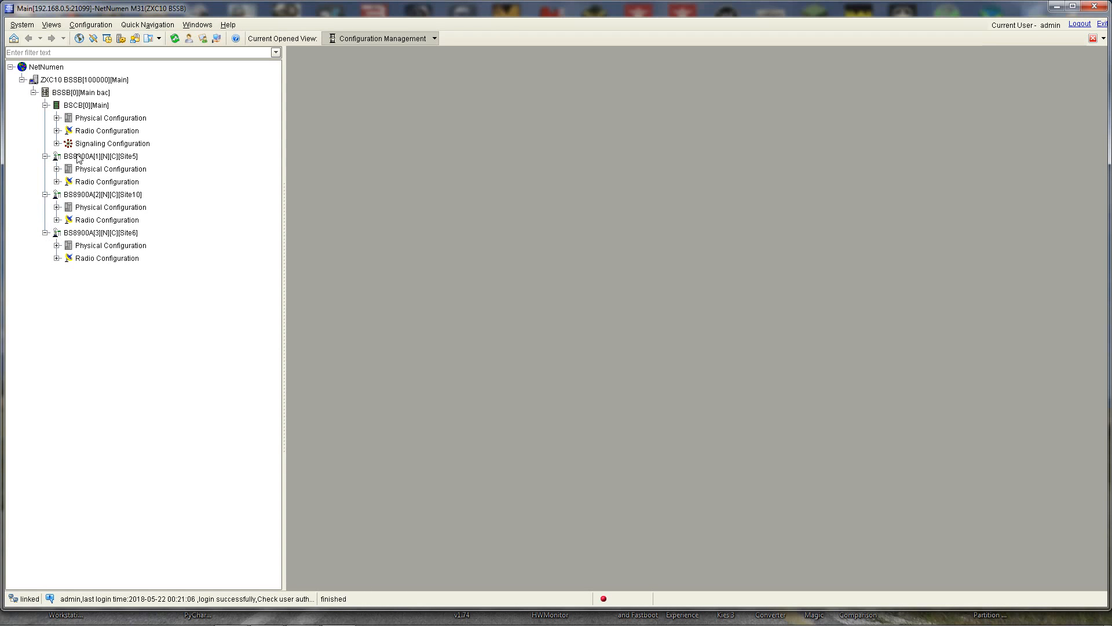
Open BSSB[0][Main bac] and bring up the form for adding a BS8900A BTS under it
click(79, 107)
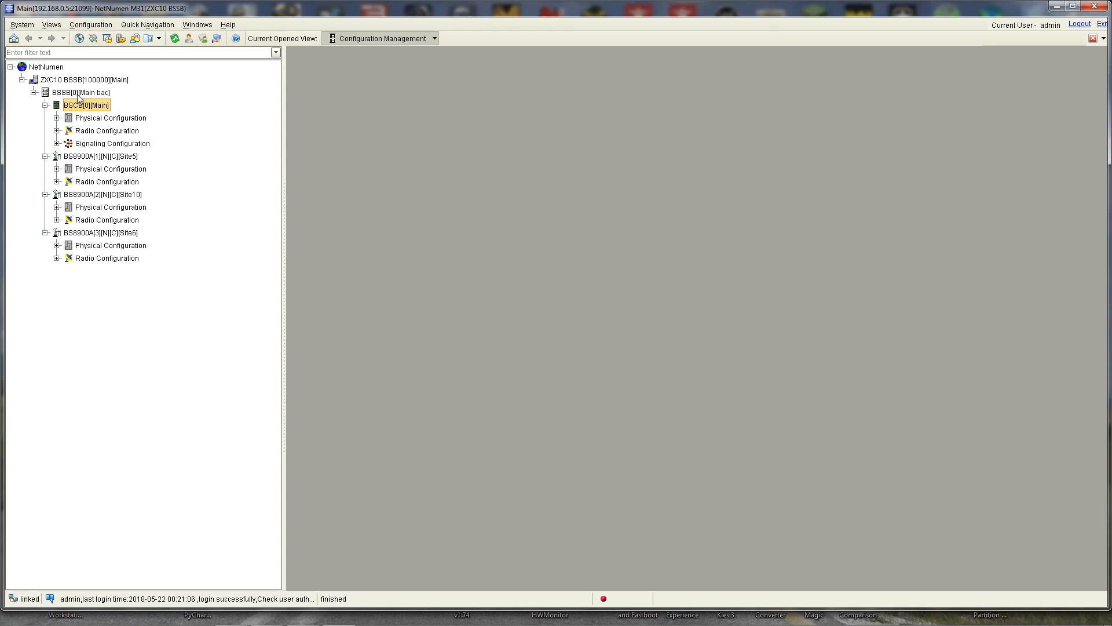
double_click(60, 95)
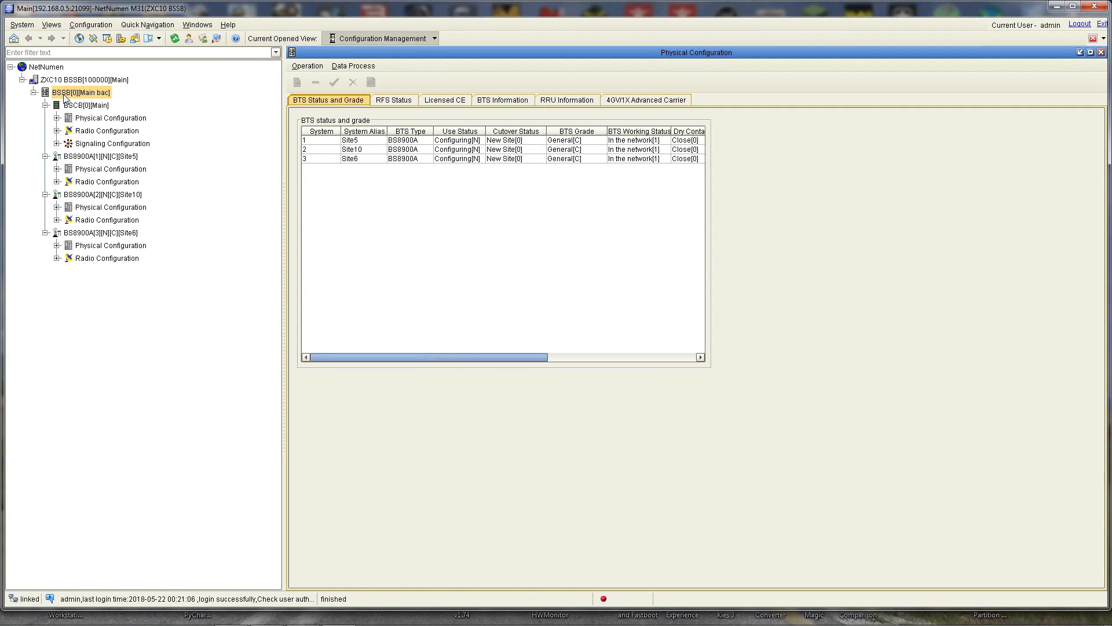
right_click(64, 97)
mouse_move(127, 141)
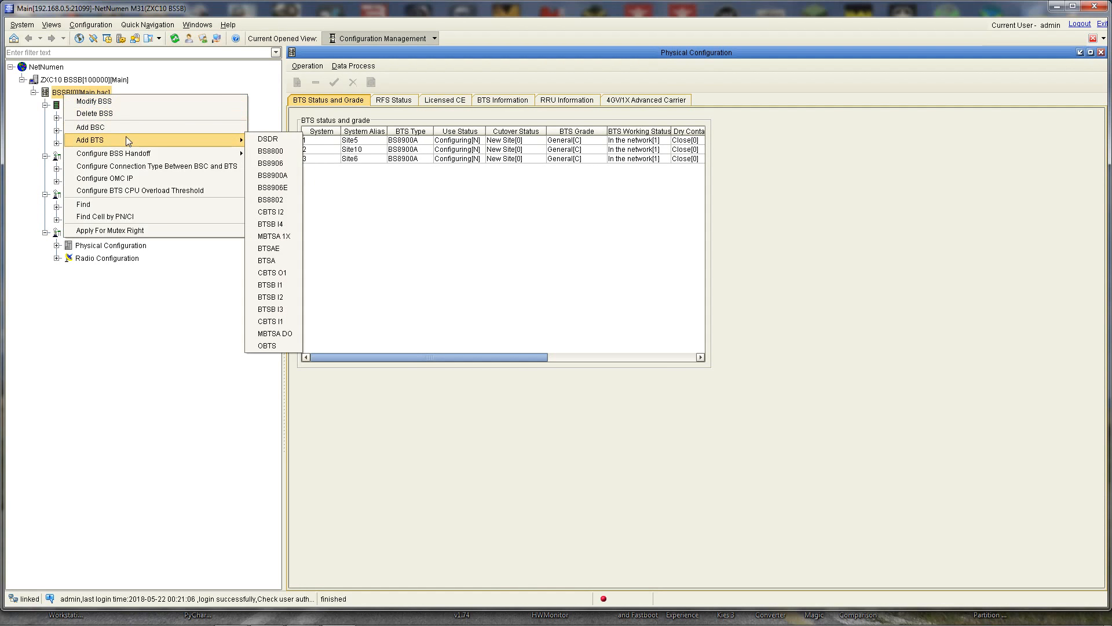
click(290, 177)
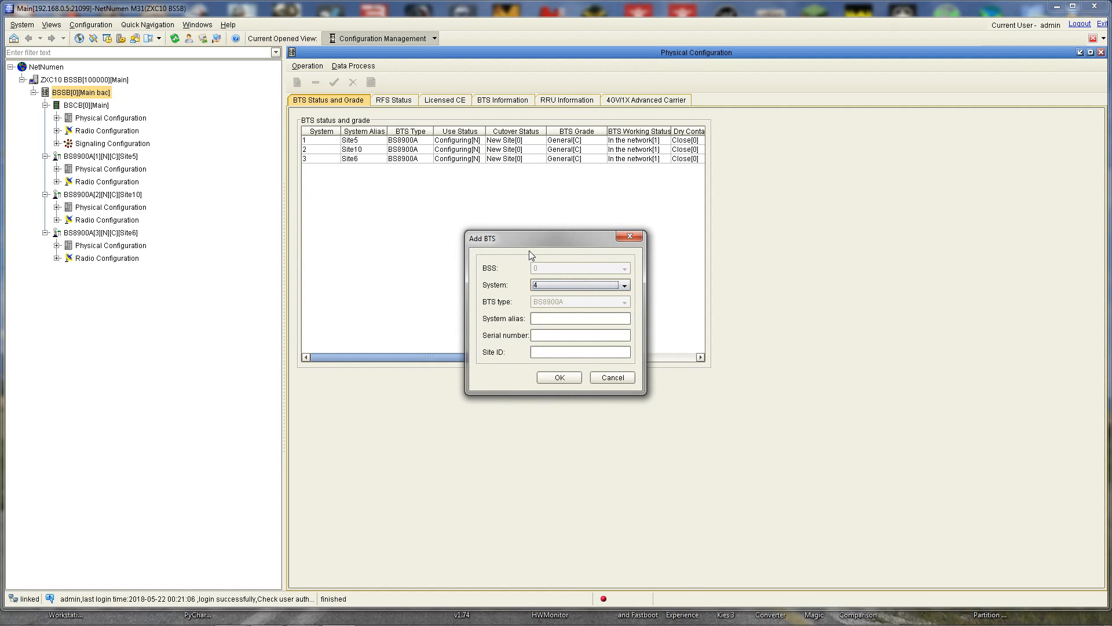
drag(533, 242, 525, 218)
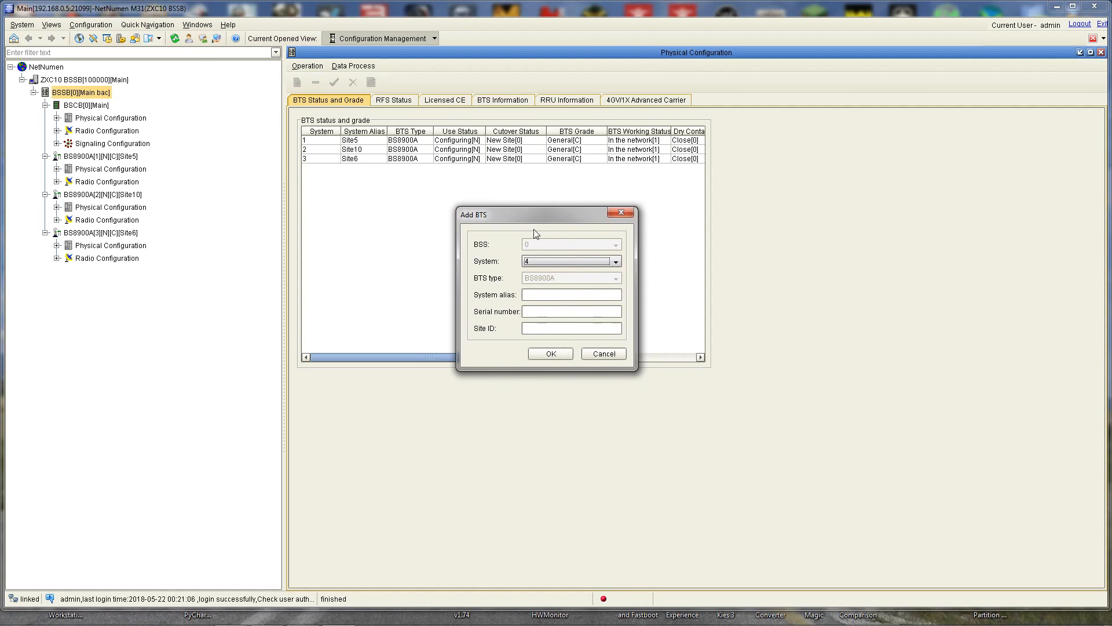
Add the new BTS as system 4 with the alias Site7, filling in its serial number and site ID
click(553, 256)
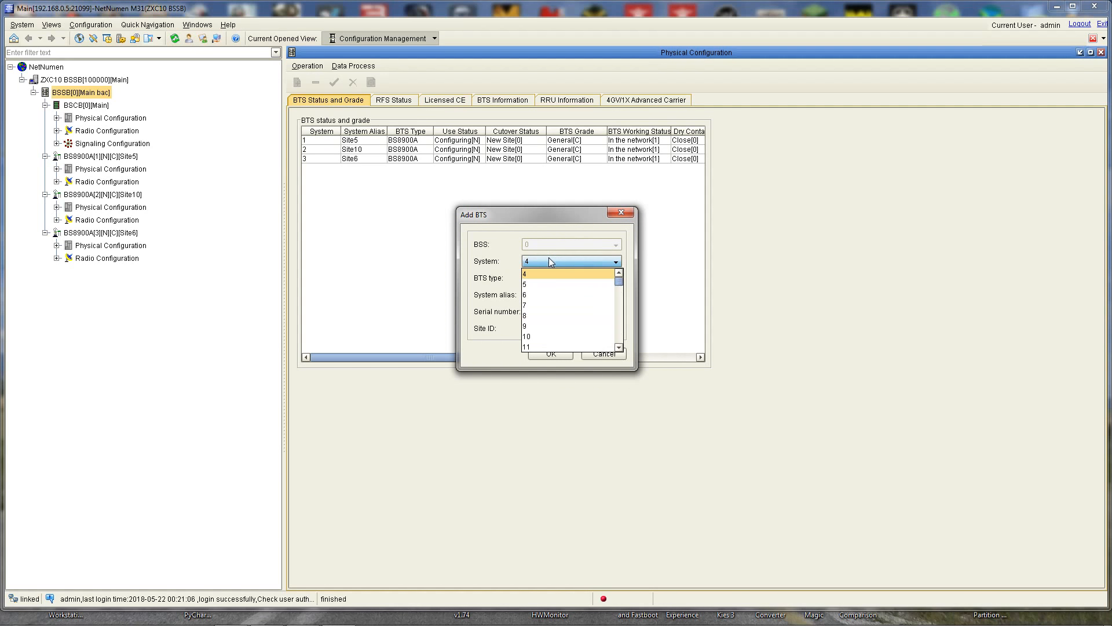
click(541, 264)
click(541, 264)
click(541, 264)
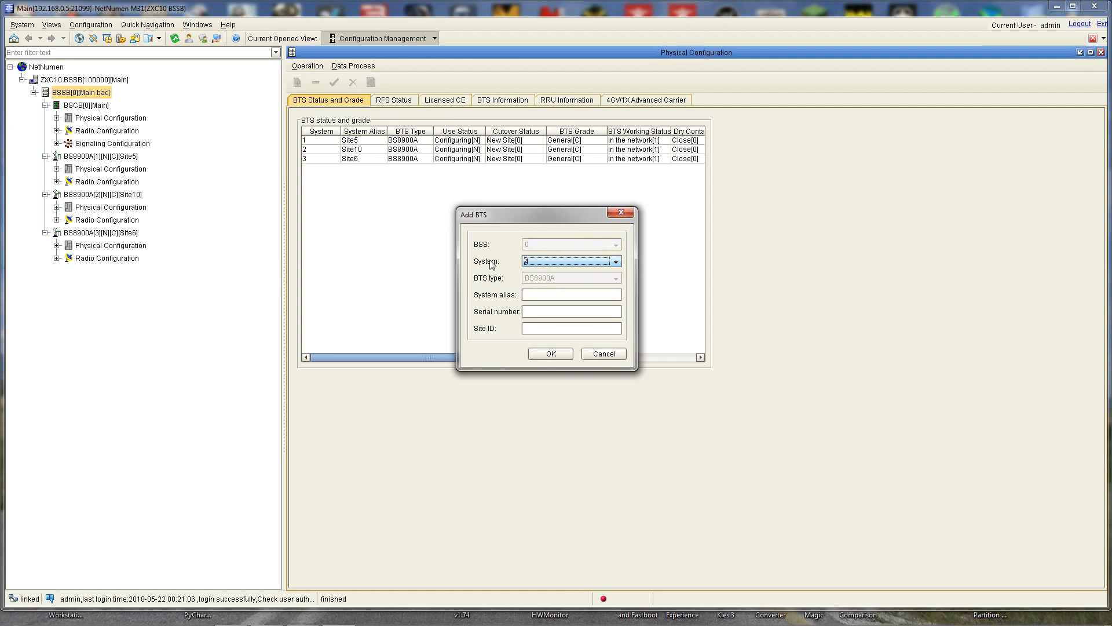
click(541, 263)
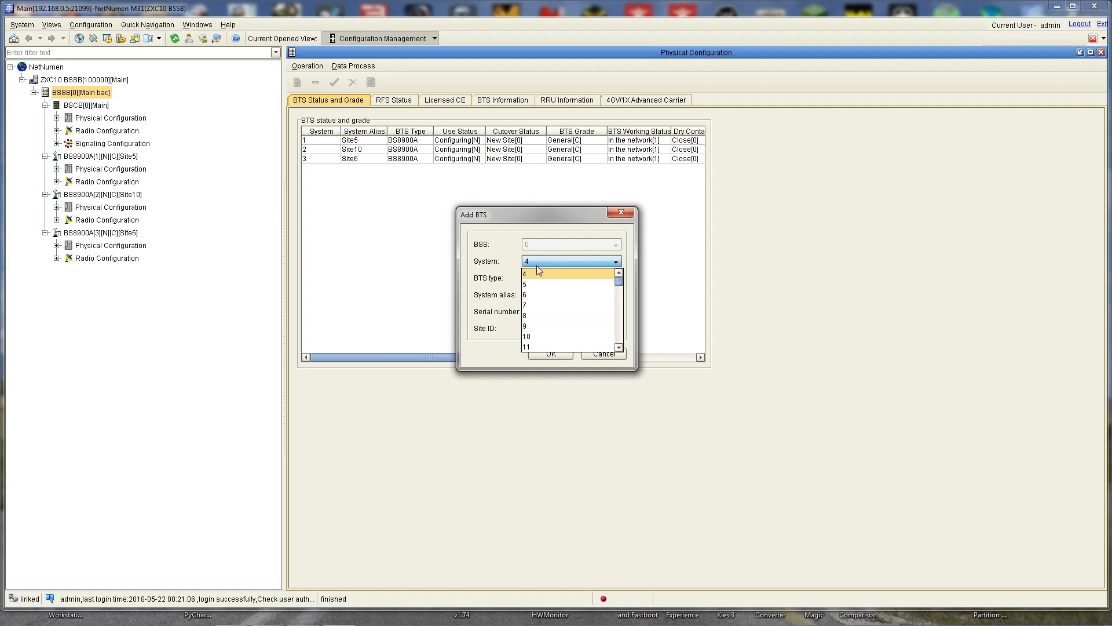
click(539, 272)
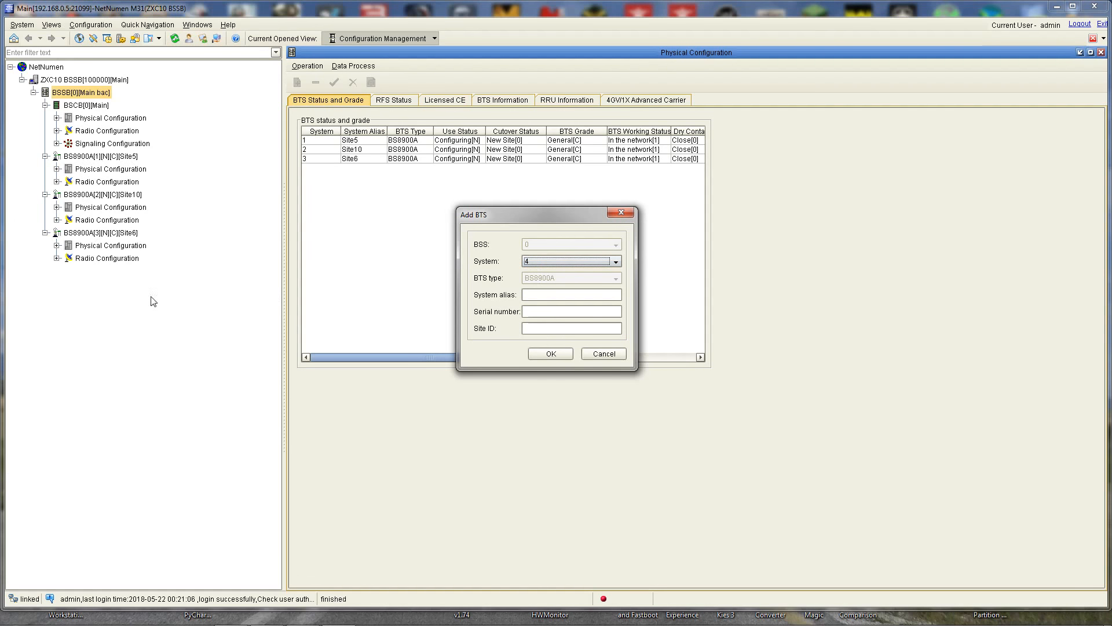
click(538, 296)
click(542, 314)
click(538, 326)
click(553, 358)
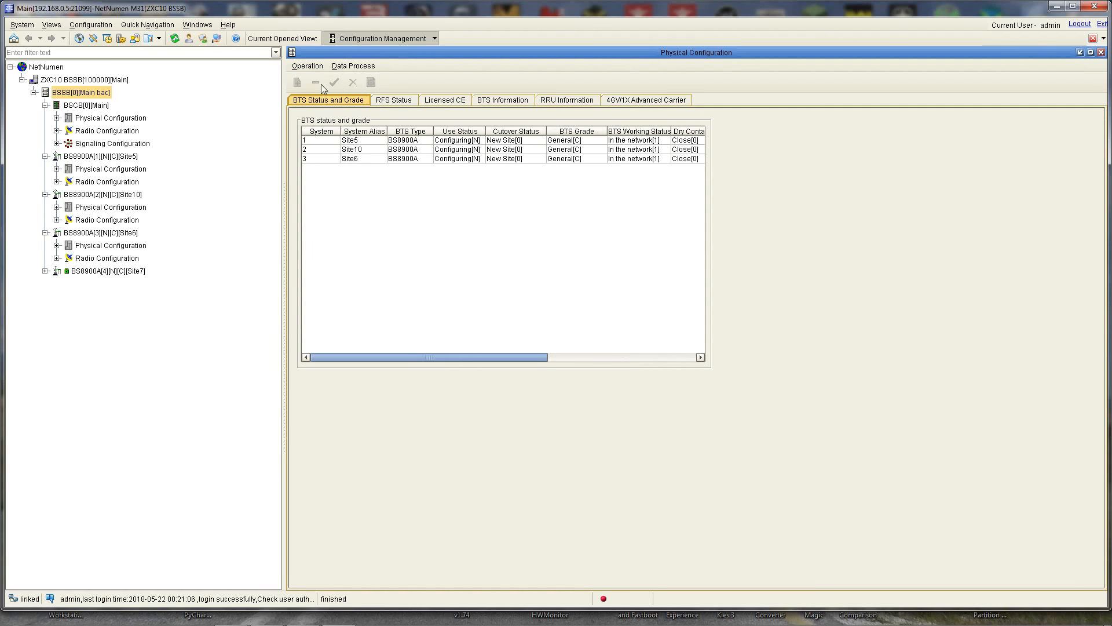
Open the physical configuration of Site7 and choose E1/T1[01] as the Abis transmission mode
click(45, 271)
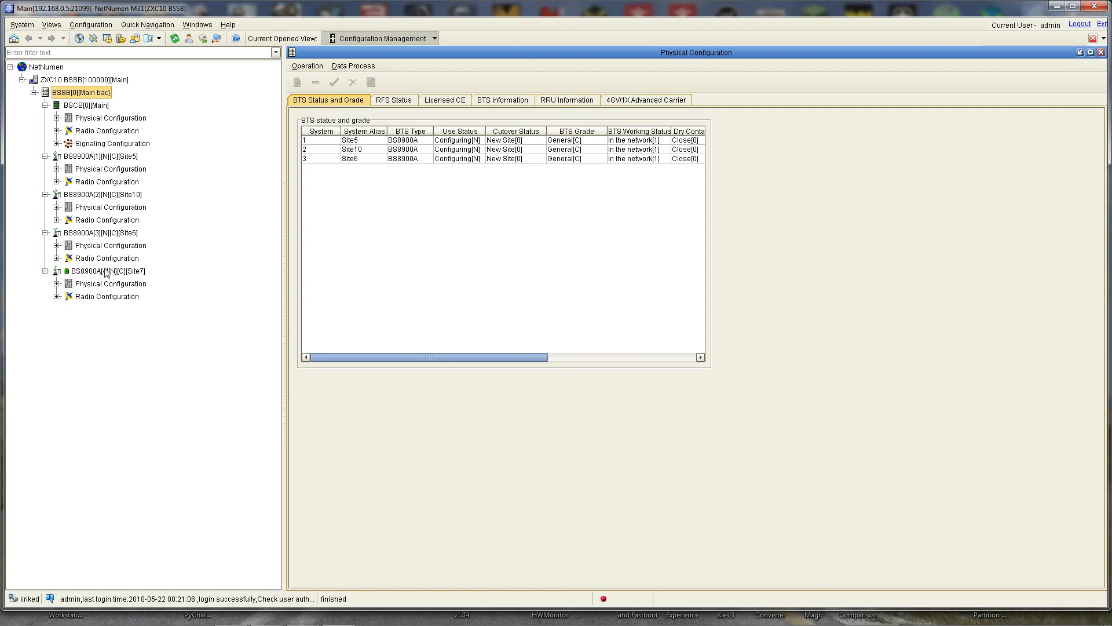
click(90, 284)
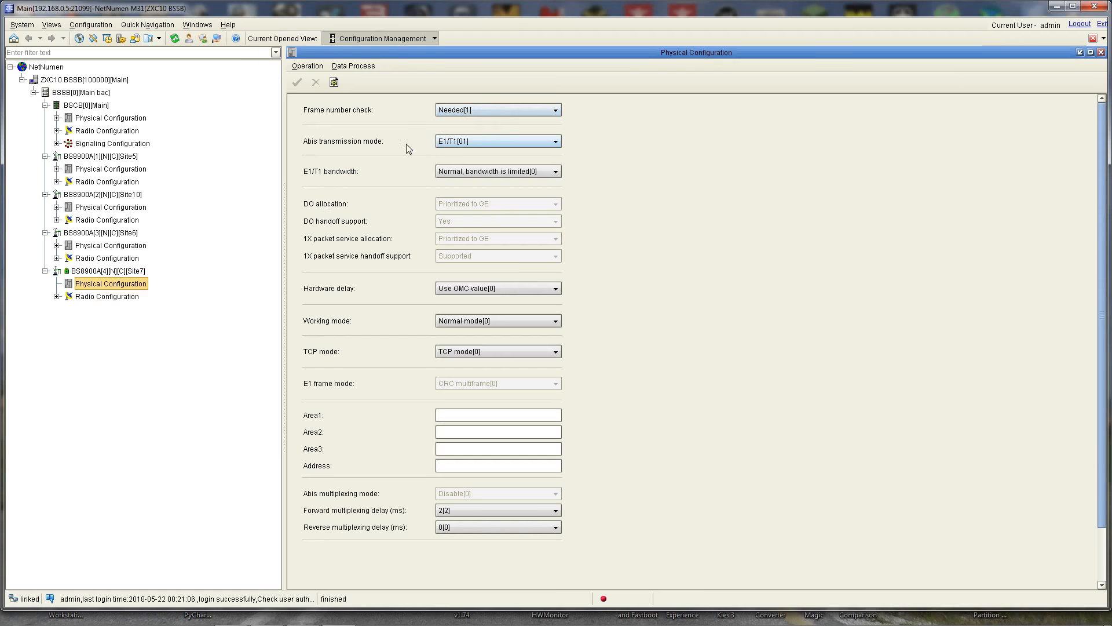
click(356, 109)
click(471, 143)
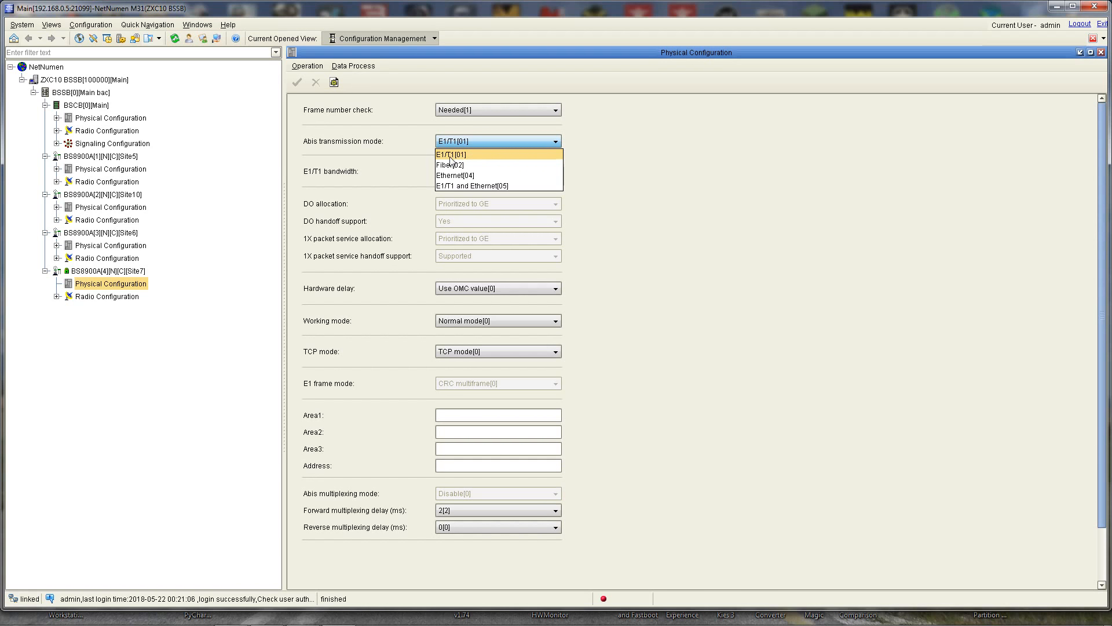
click(509, 154)
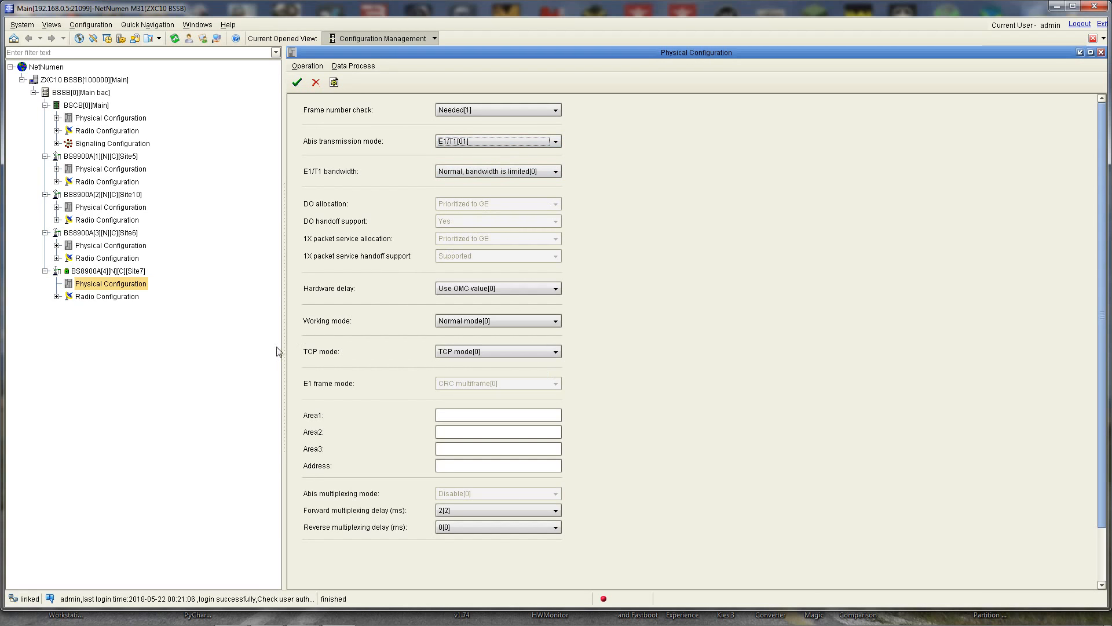
click(441, 415)
Add a BS8900A BDS rack to the physical configuration of Site7
right_click(112, 286)
mouse_move(147, 290)
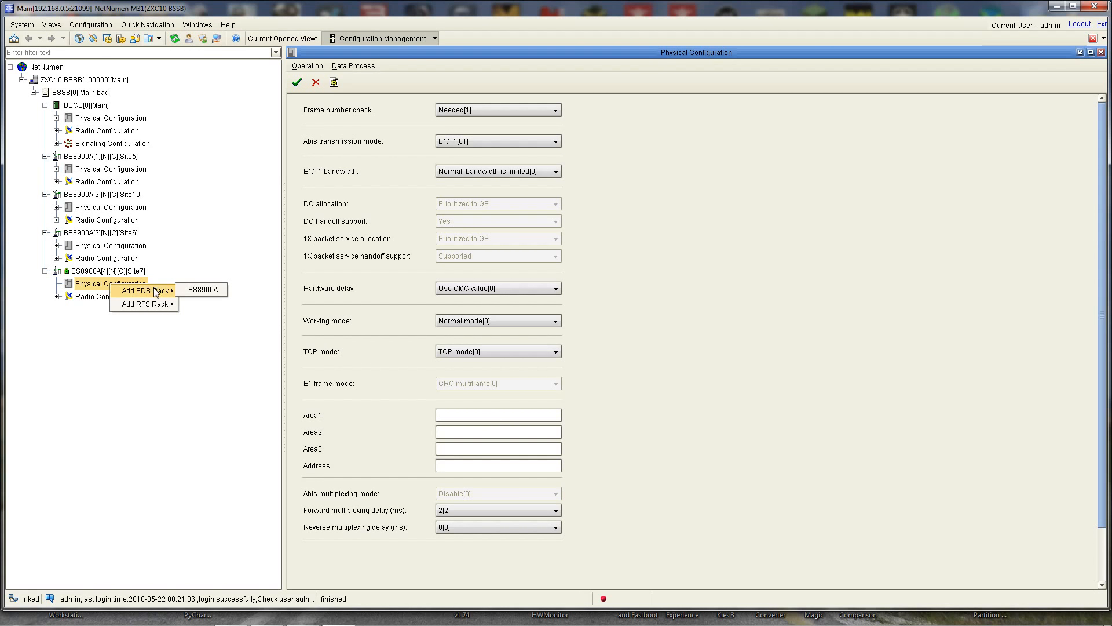
click(209, 290)
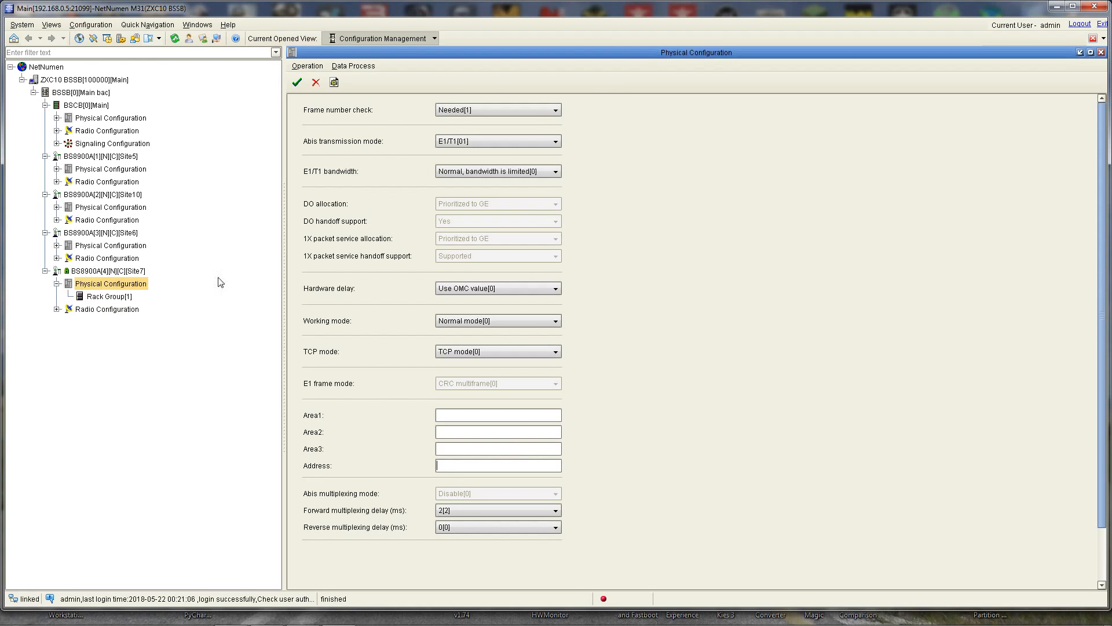
Open Rack Group[1] of Site7 and add a B8200 shelf in the upper bay of the BS8900A rack
click(113, 296)
click(523, 339)
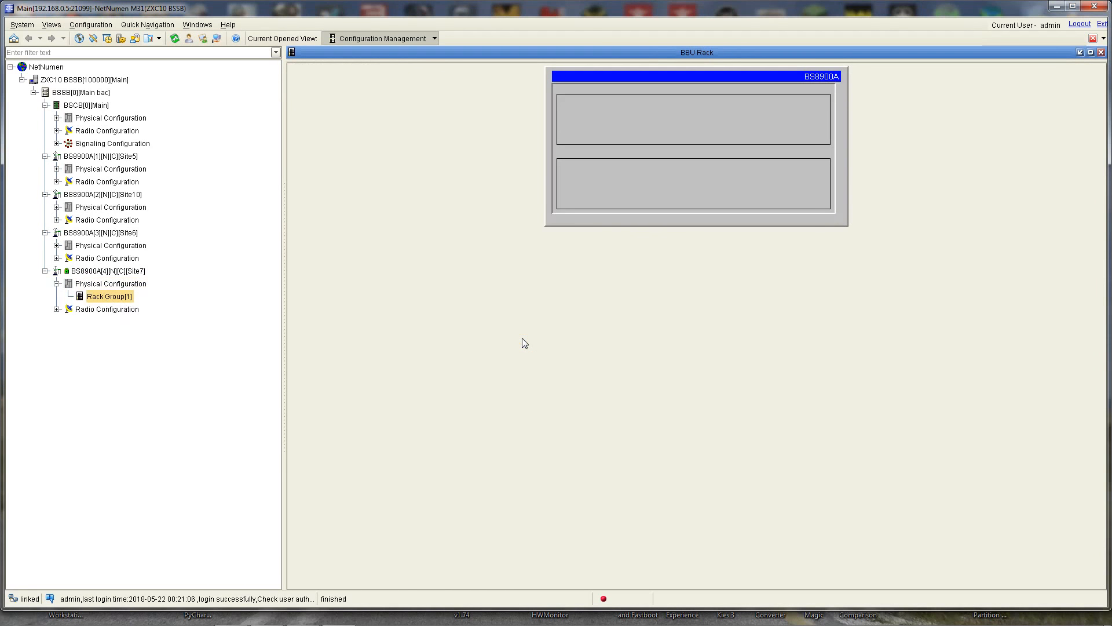
right_click(626, 114)
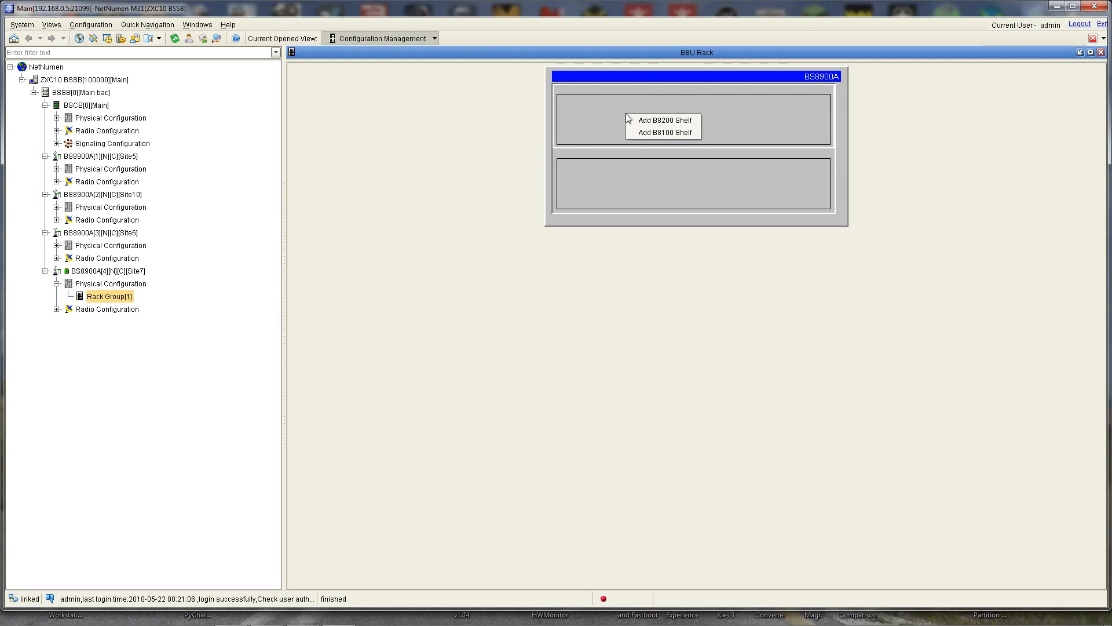
click(664, 120)
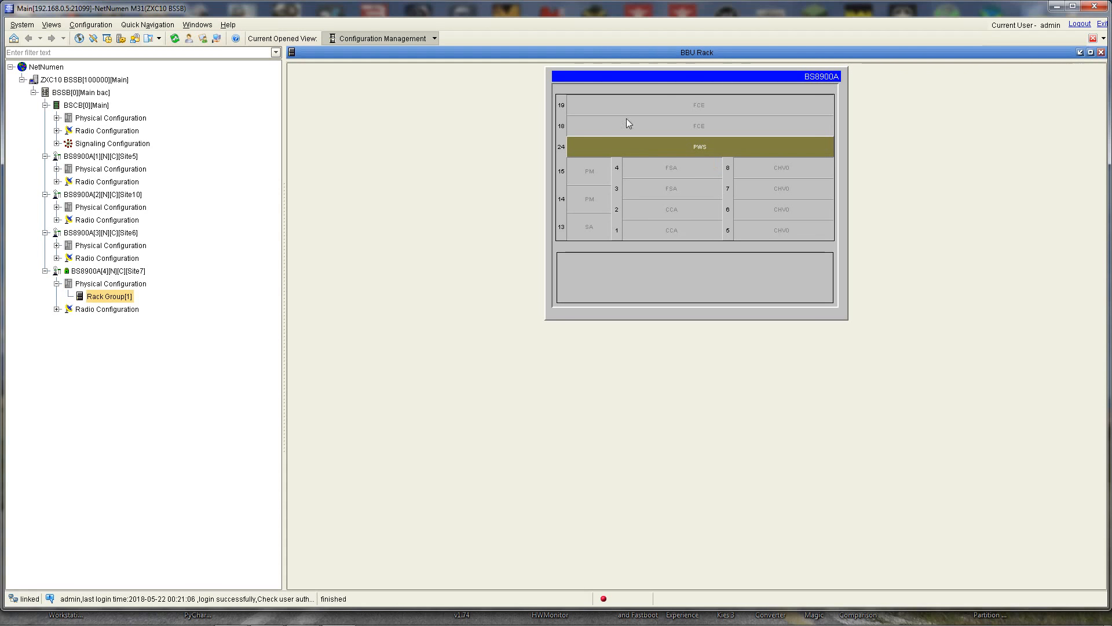
Add PM boards in slots 15 and 14 and the SA board in slot 13 of the B8200 shelf
right_click(579, 174)
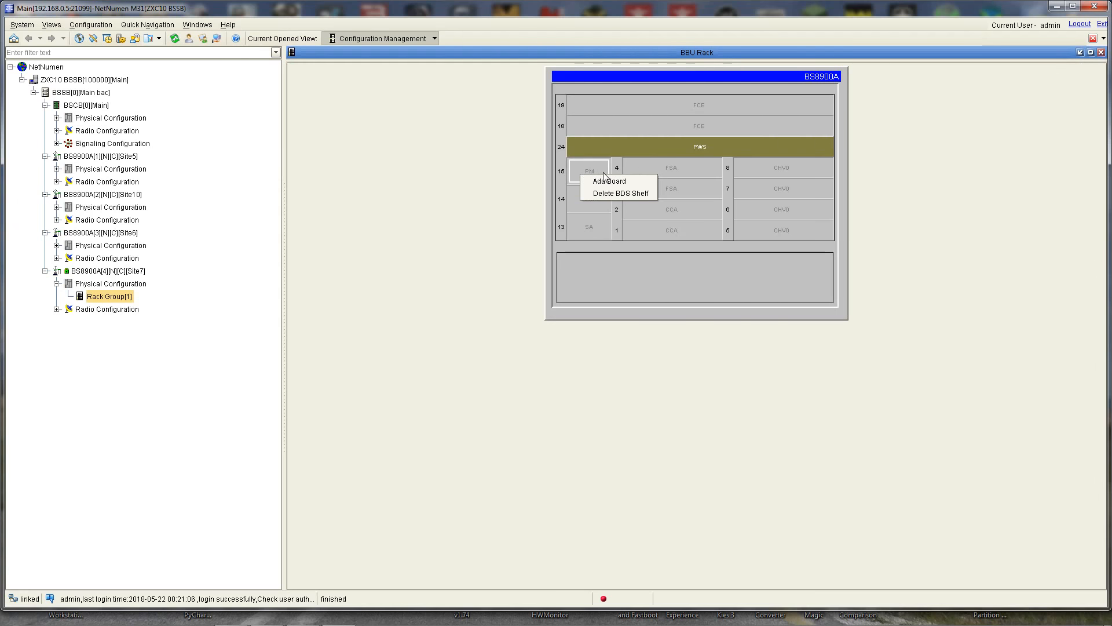
click(608, 181)
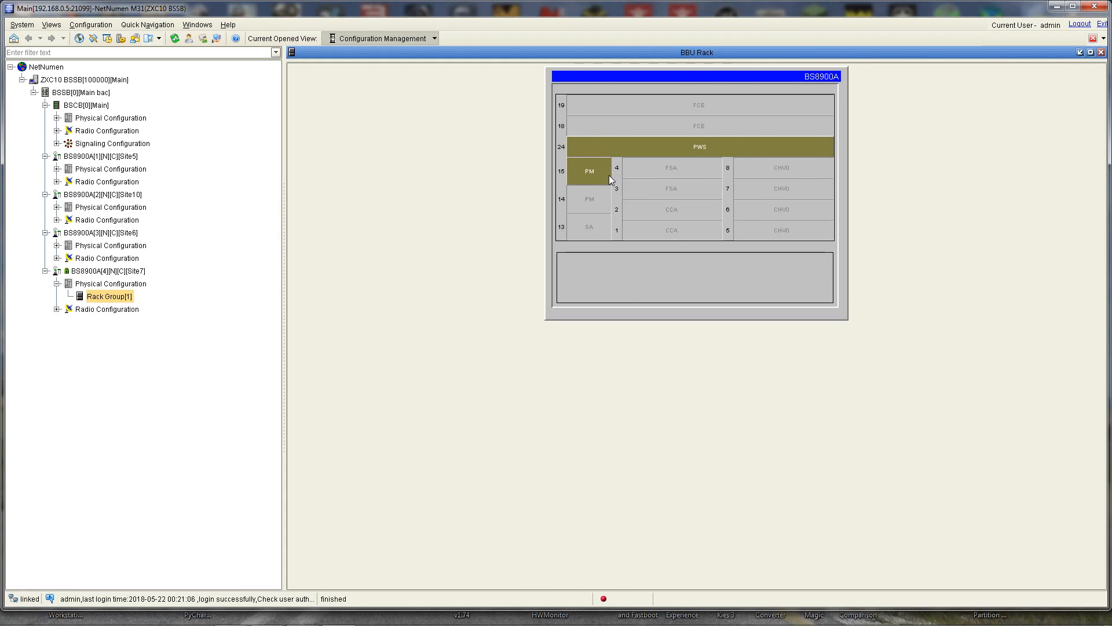
right_click(595, 204)
click(598, 208)
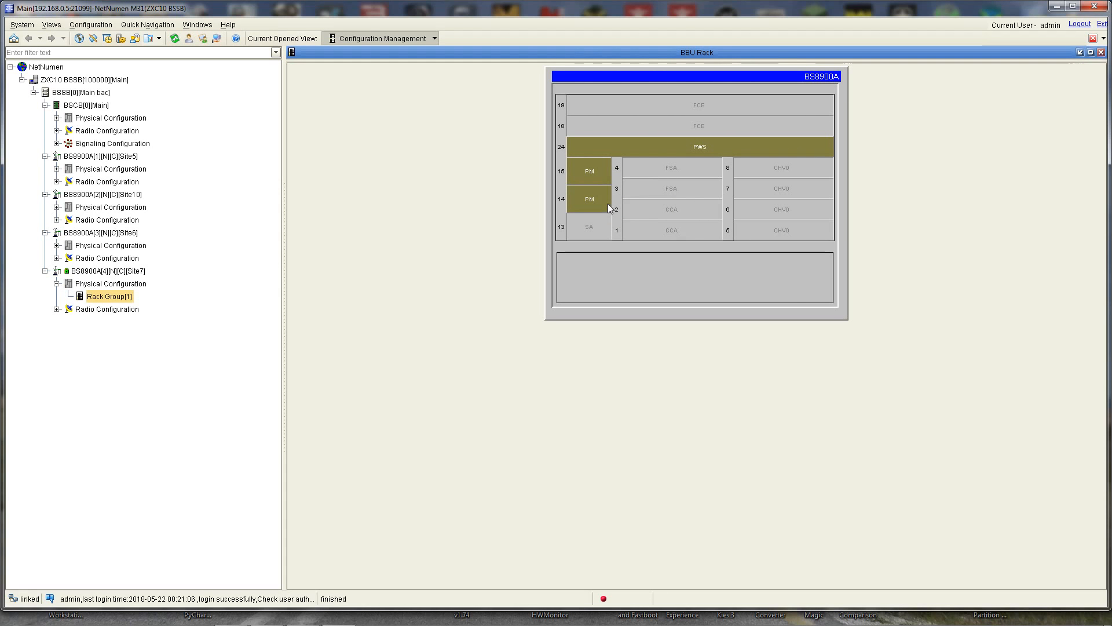
right_click(592, 234)
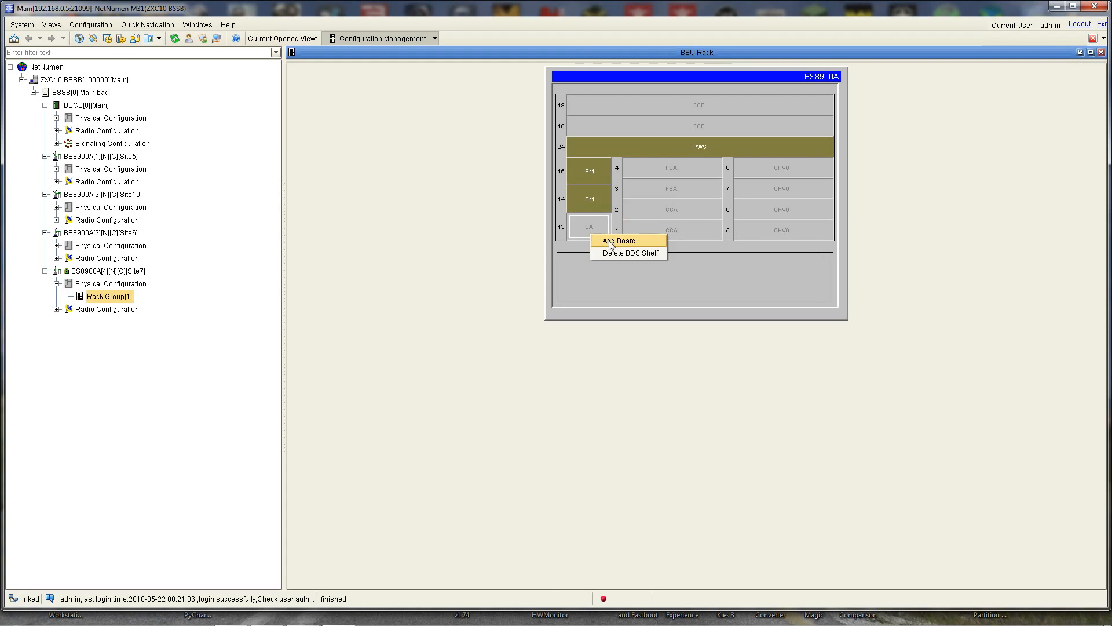
click(610, 238)
Add a CCC board in slot 2 of the B8200 shelf
right_click(666, 212)
mouse_move(710, 219)
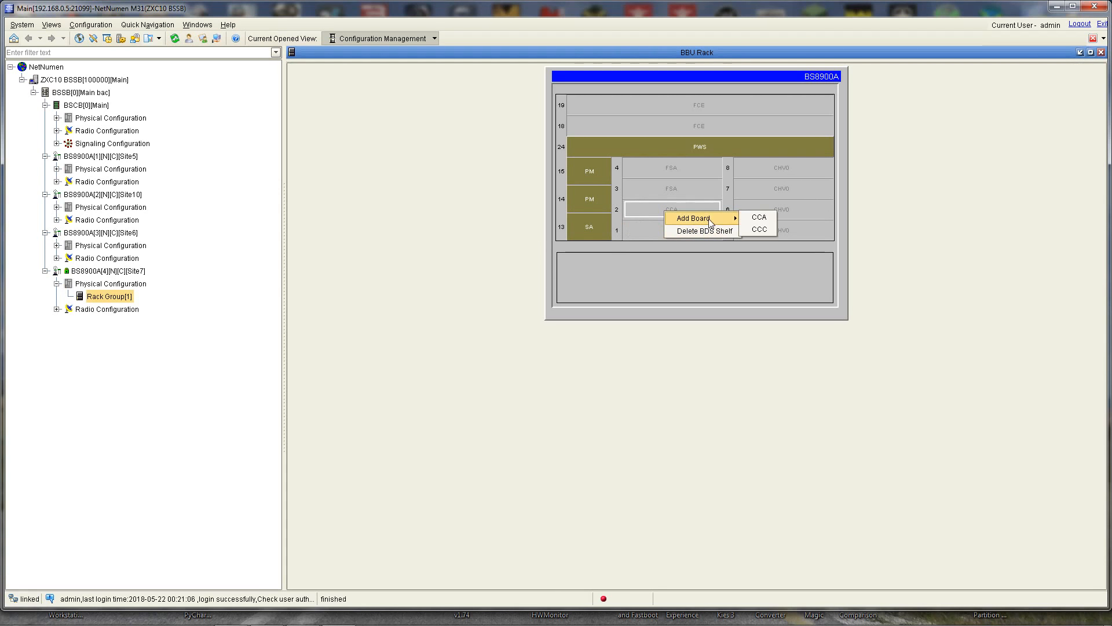
click(759, 229)
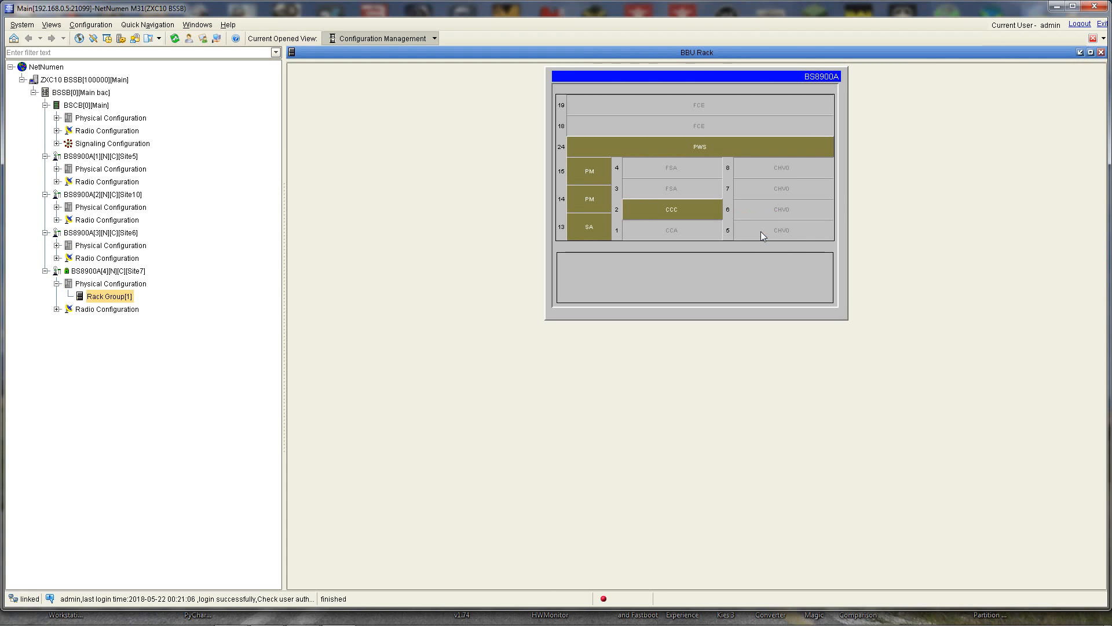
Add FSA boards in slots 4 and 3 of the B8200 shelf
right_click(718, 174)
mouse_move(720, 175)
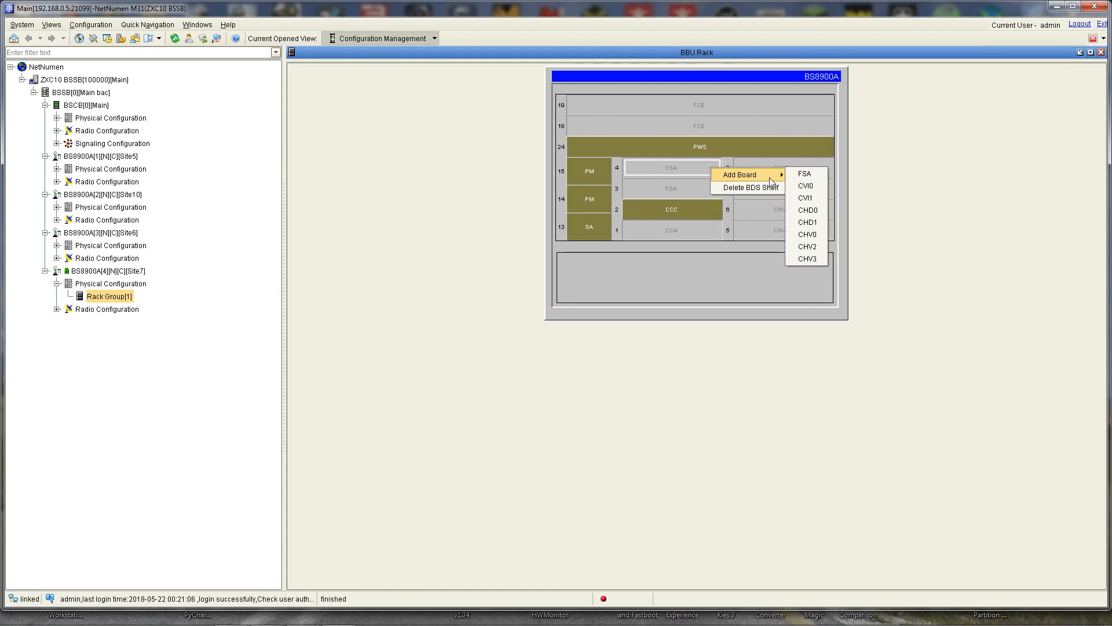
click(812, 174)
right_click(707, 189)
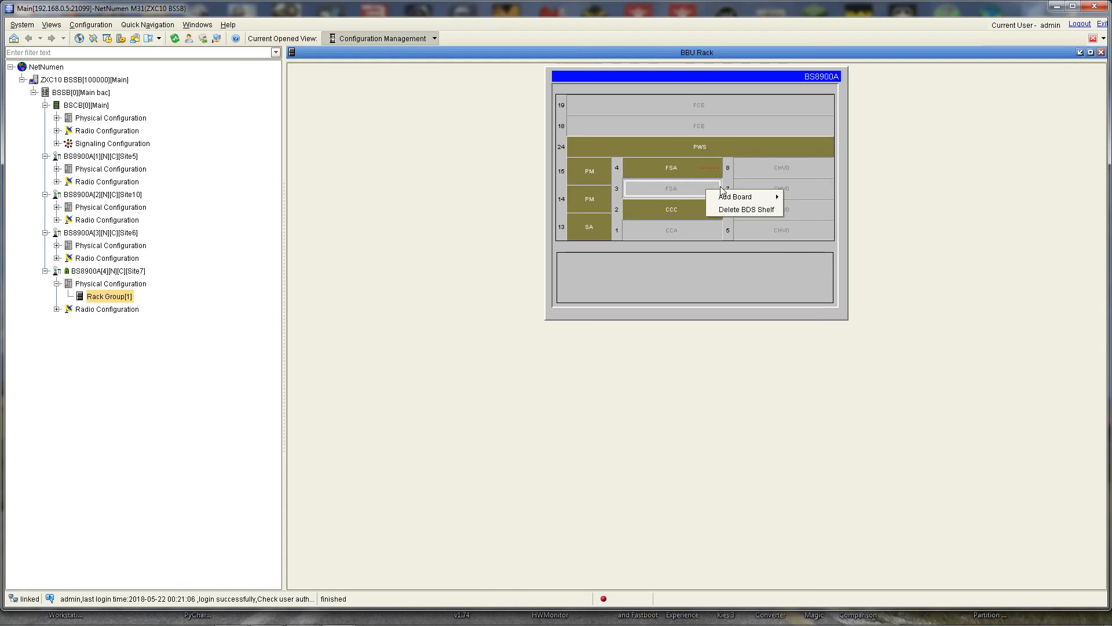
mouse_move(748, 197)
click(798, 196)
Add a CHD0 board in slot 7 and a CHV0 board in slot 8 of the B8200 shelf
right_click(811, 195)
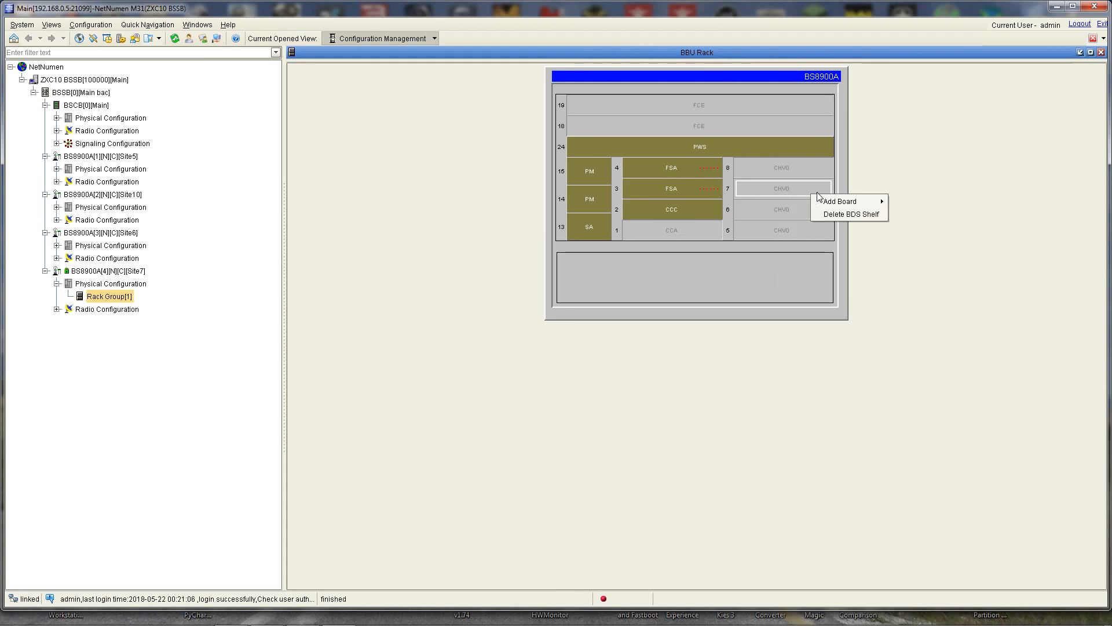
mouse_move(832, 201)
click(908, 200)
right_click(822, 176)
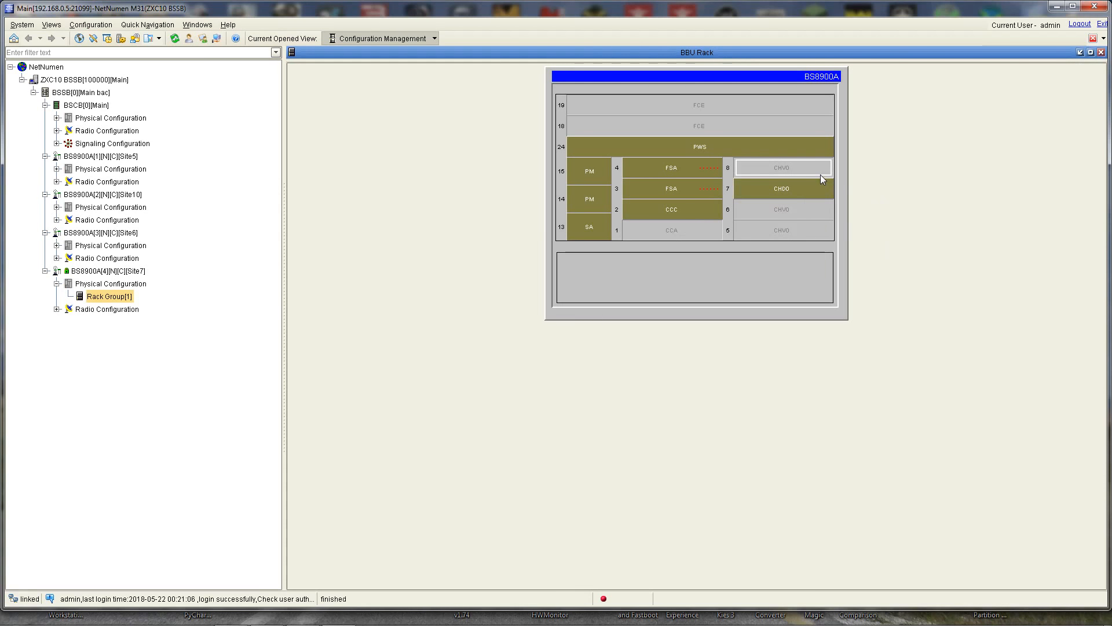
mouse_move(843, 182)
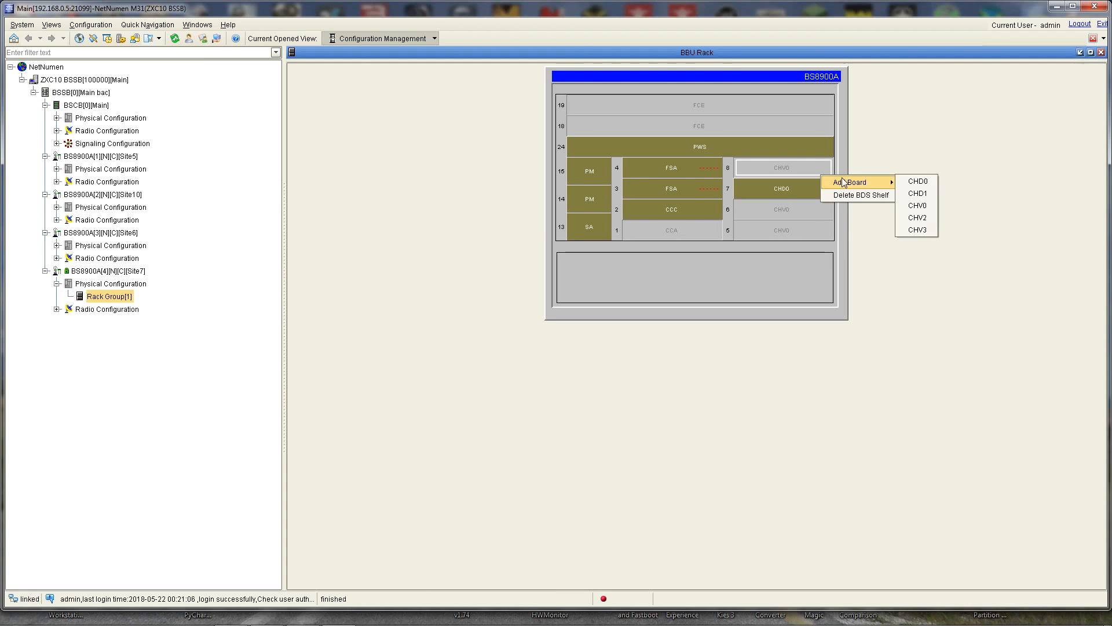
click(917, 206)
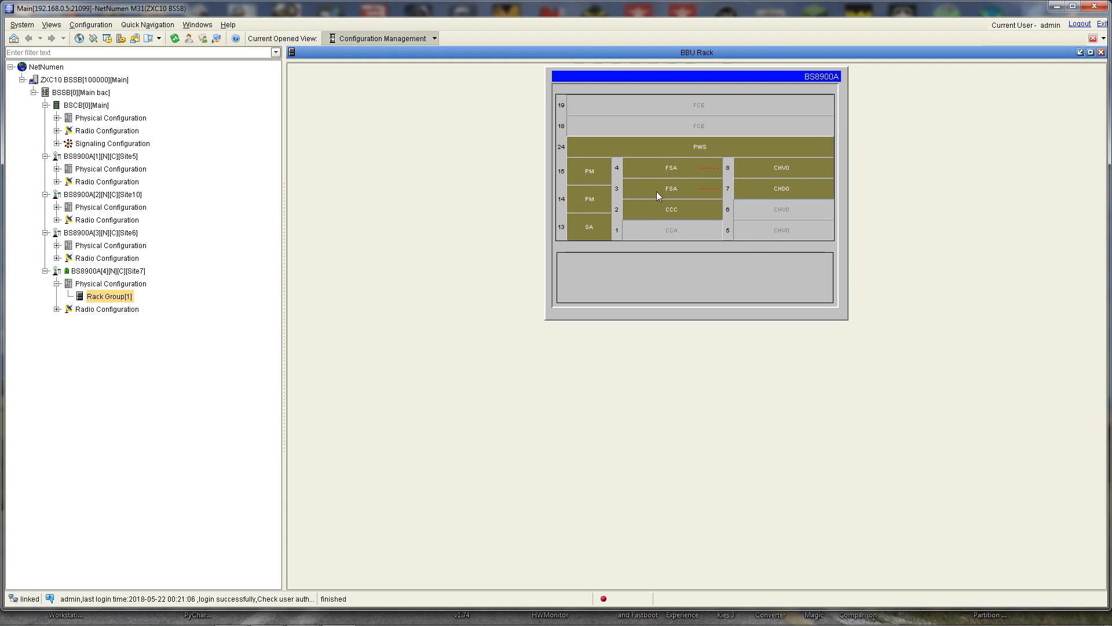
Add Subordinate FCE boards in slots 19 and 18 of the BS8900A rack
right_click(725, 107)
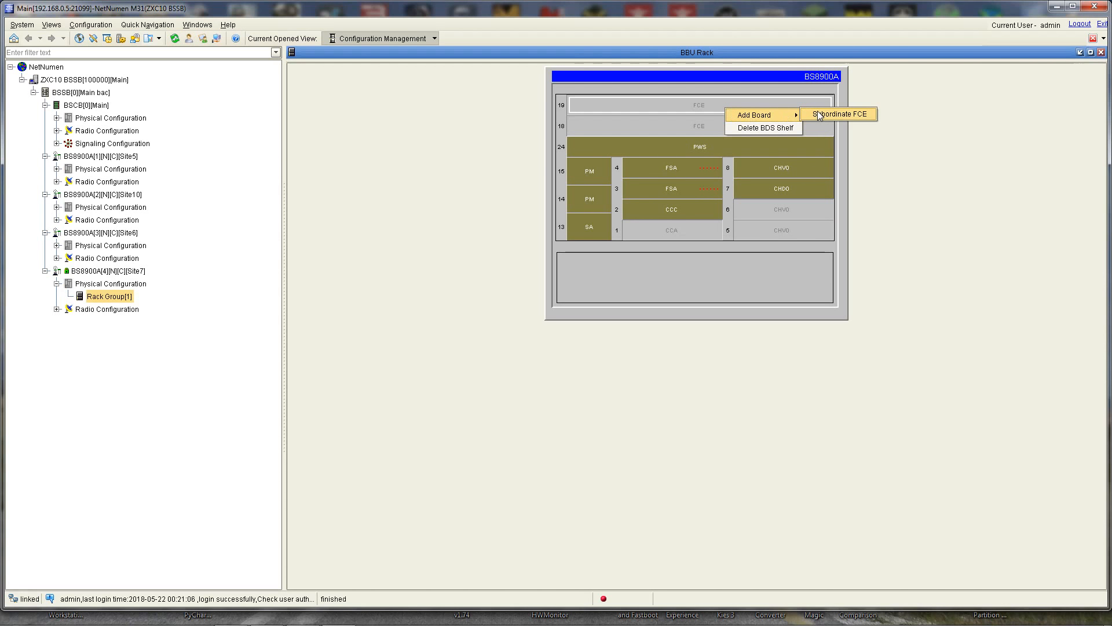
click(819, 115)
right_click(778, 121)
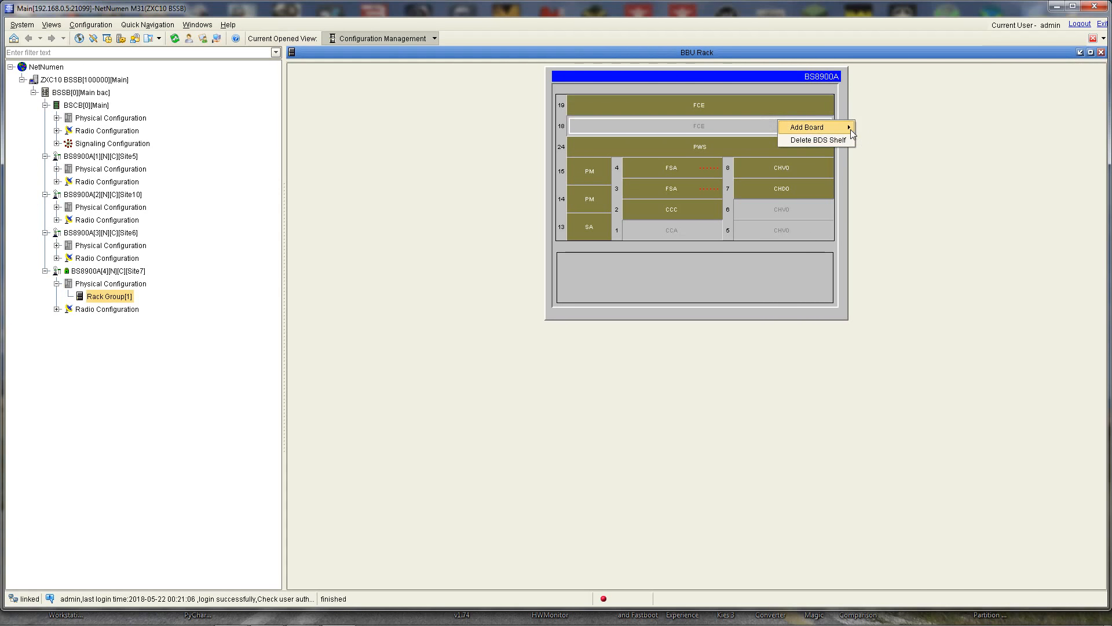
click(872, 128)
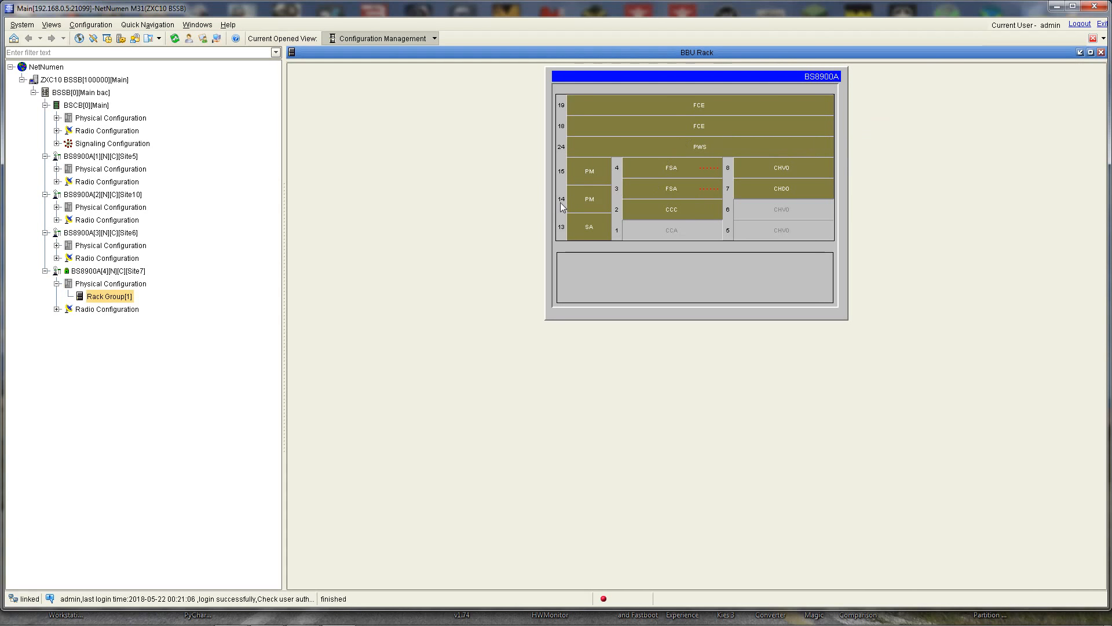
Add an RFS rack of type RRU to the physical configuration of Site7
right_click(106, 286)
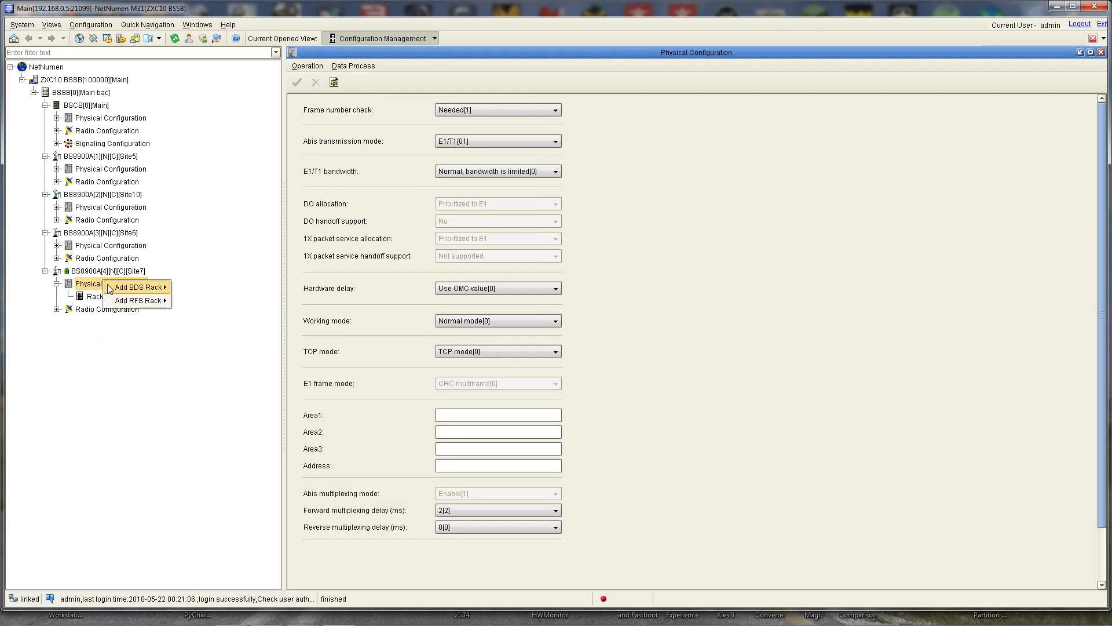
mouse_move(145, 302)
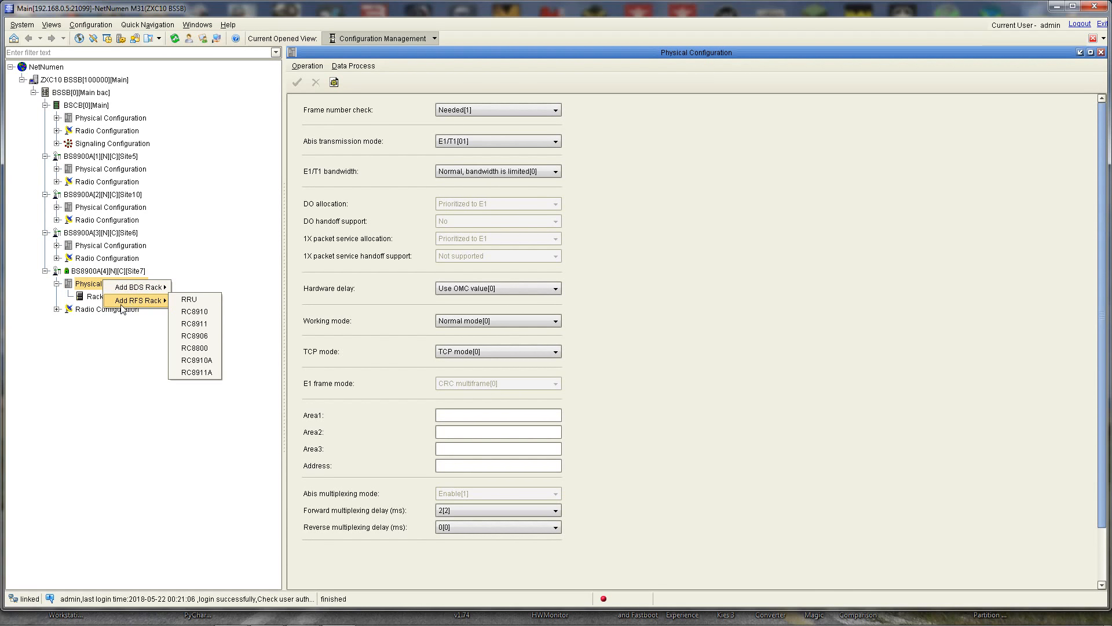
click(191, 301)
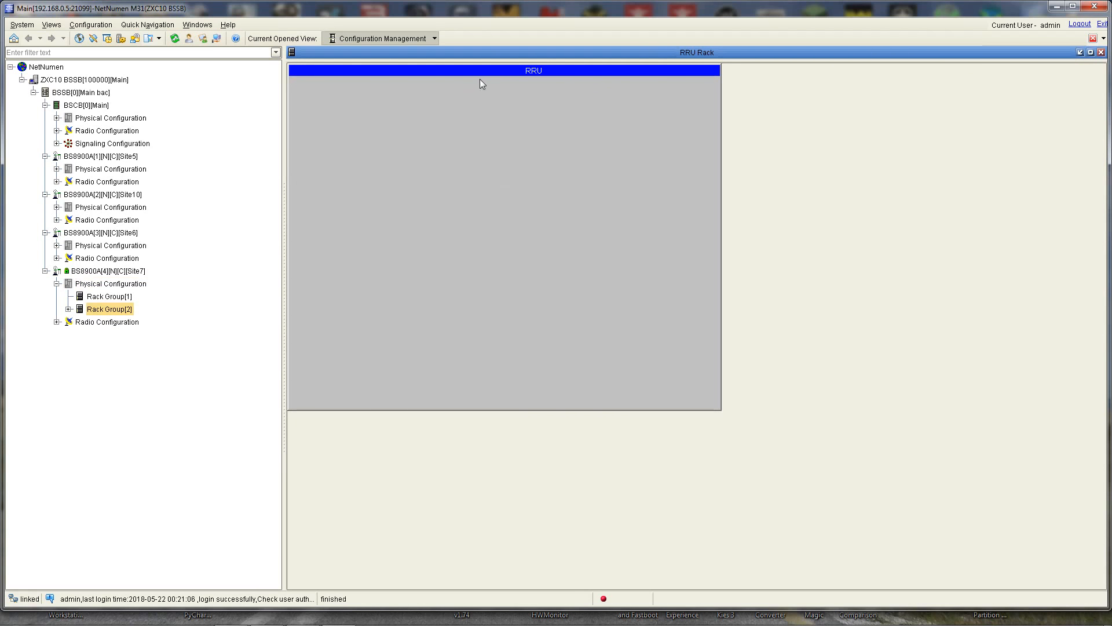
Add an RRU rack with RRU ID 0, unit type RTRA and alias RRU0 to Rack Group[2]
right_click(468, 137)
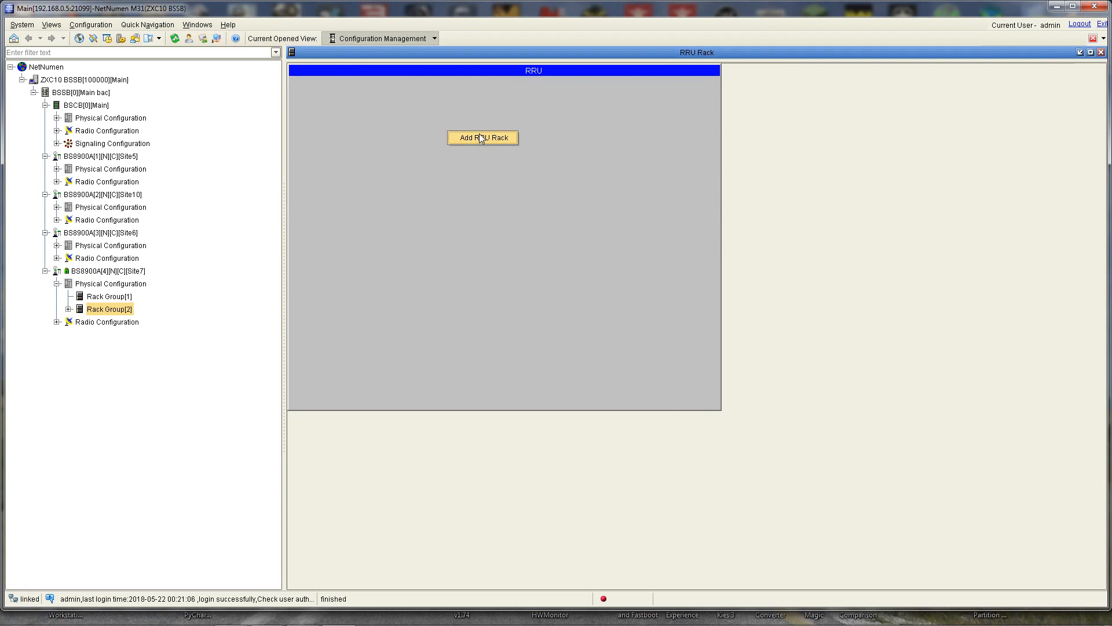
click(478, 139)
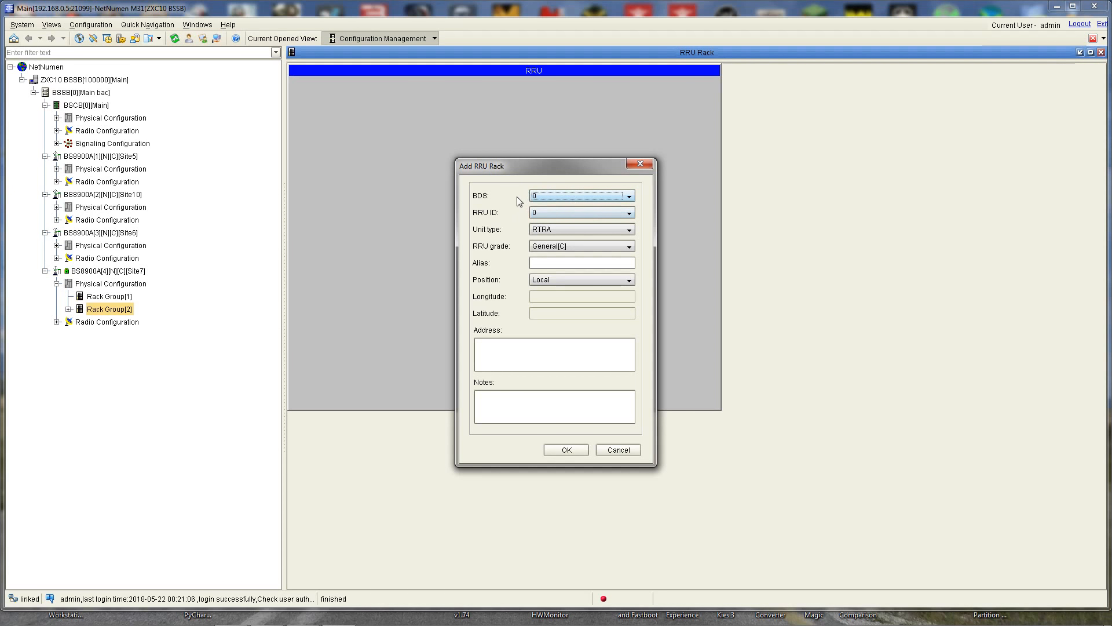
click(496, 353)
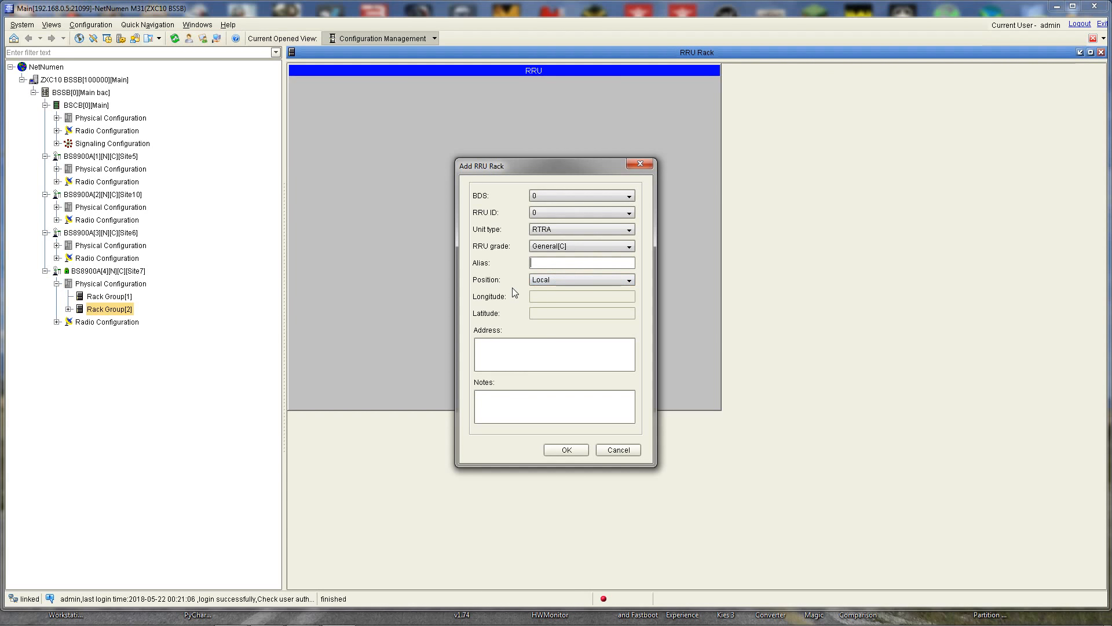
text(U0)
click(571, 450)
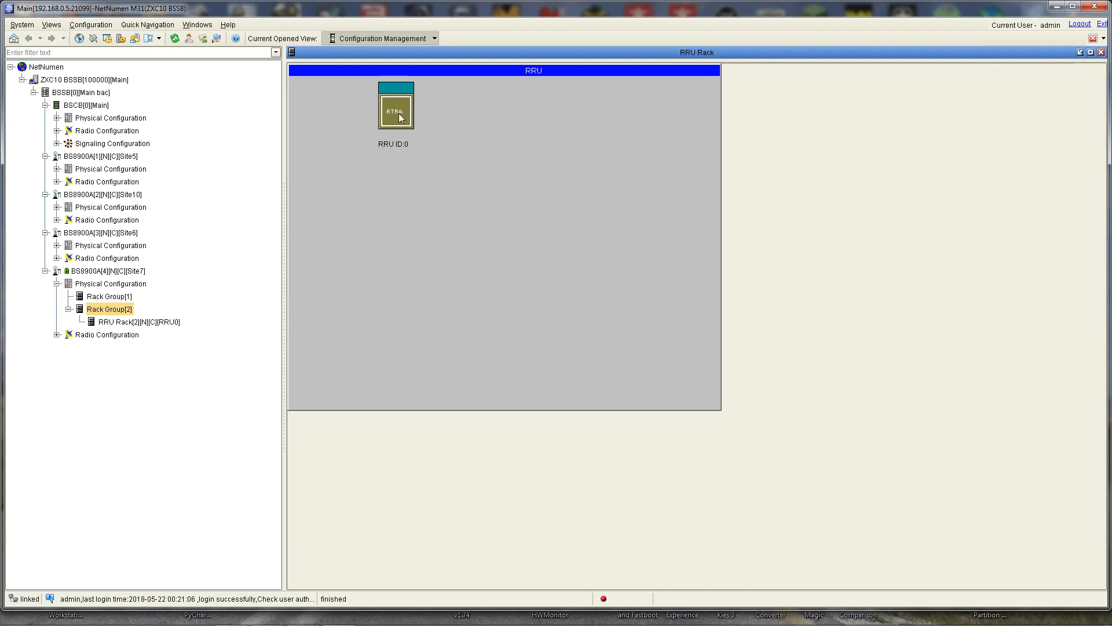
Add a second RRU rack with RRU ID 1, unit type RTRA and alias RRU1 to Rack Group[2]
right_click(467, 114)
right_click(432, 171)
click(450, 179)
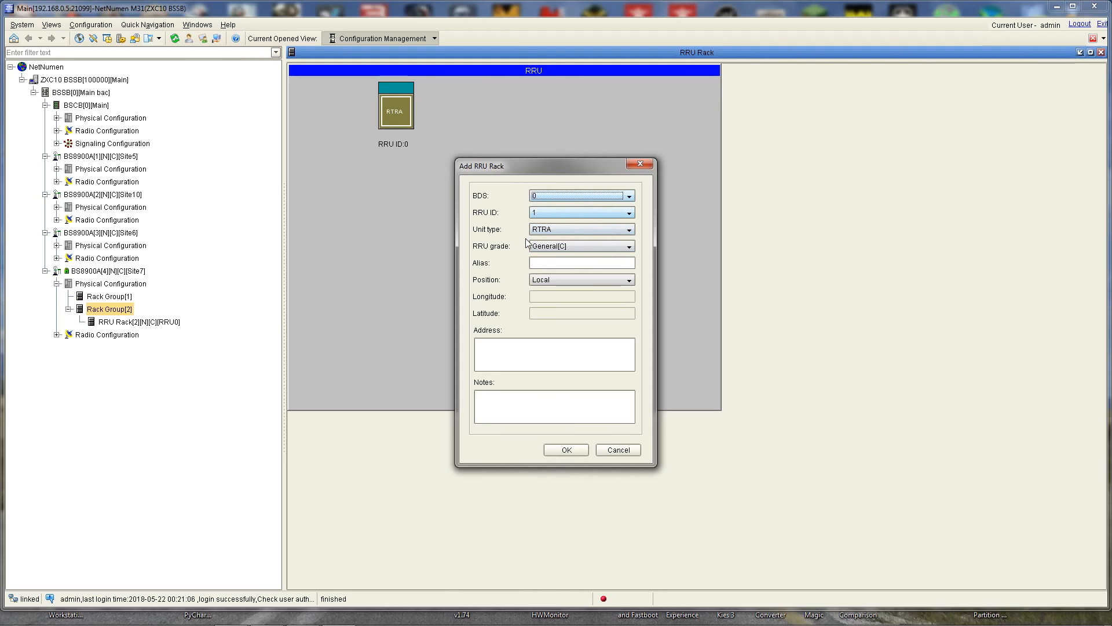
click(554, 263)
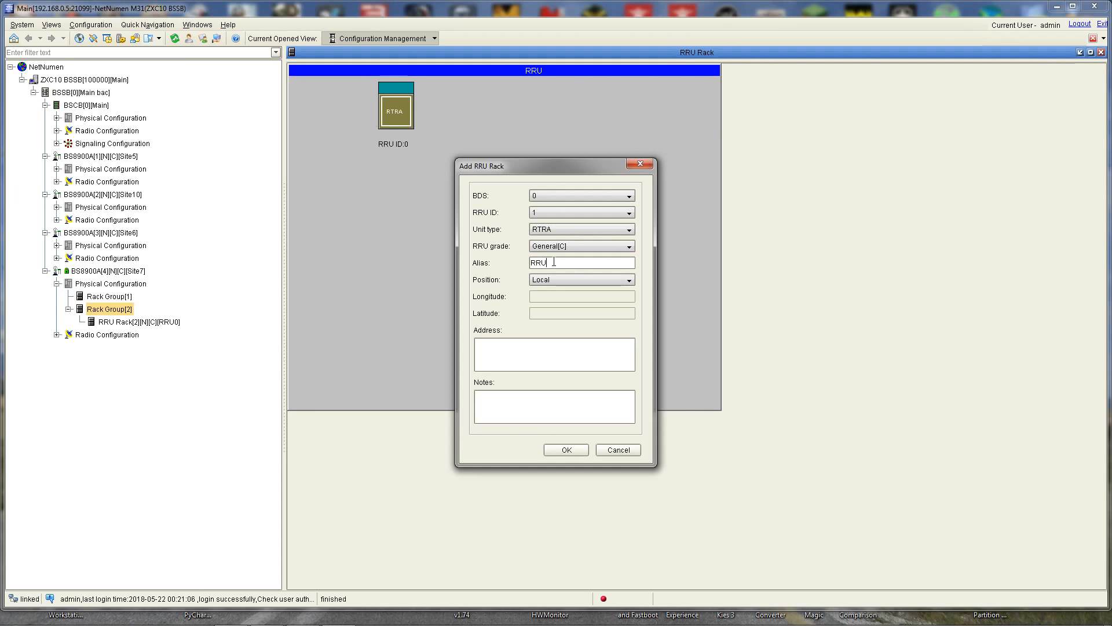
click(566, 450)
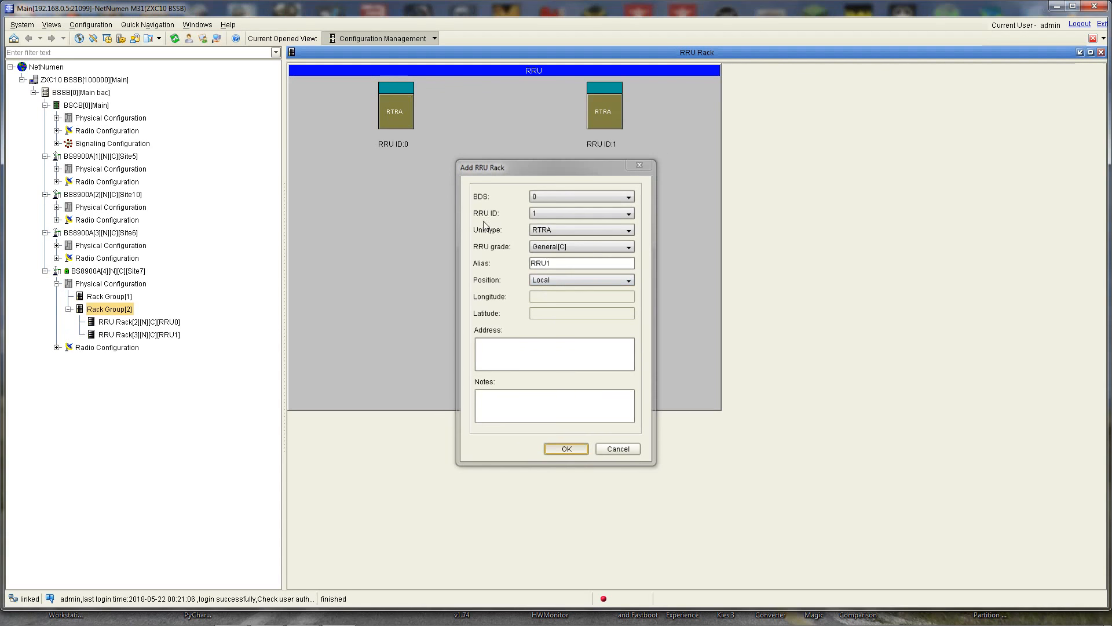
Configure the BDS–RFS connection of RRU 0 by linking BDS unit 12, port 0 to its Optical RTR port
right_click(411, 109)
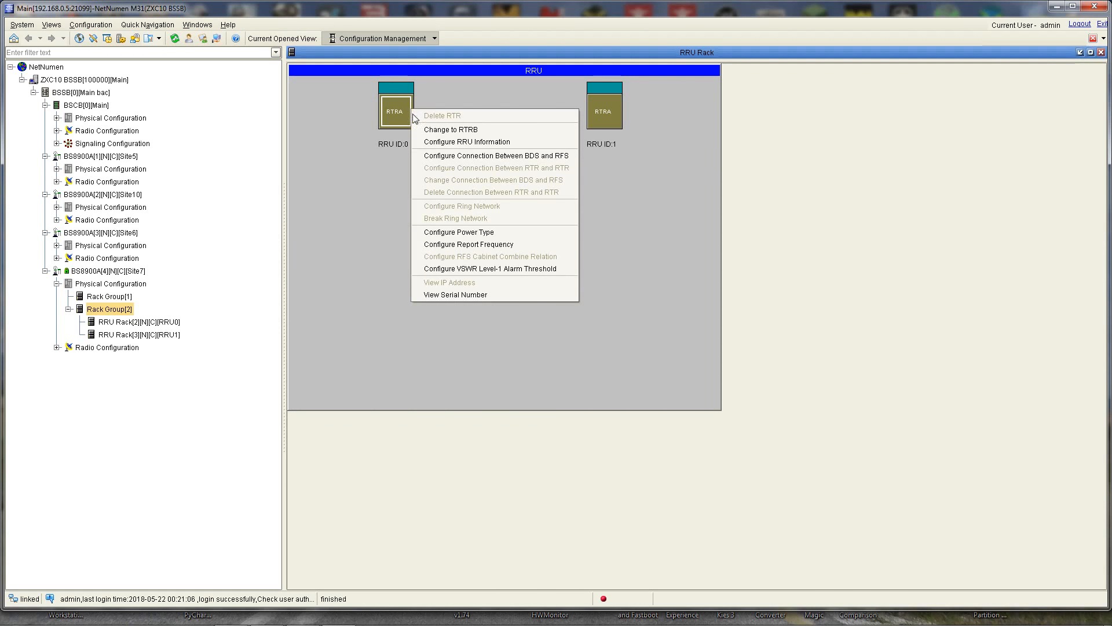
click(468, 156)
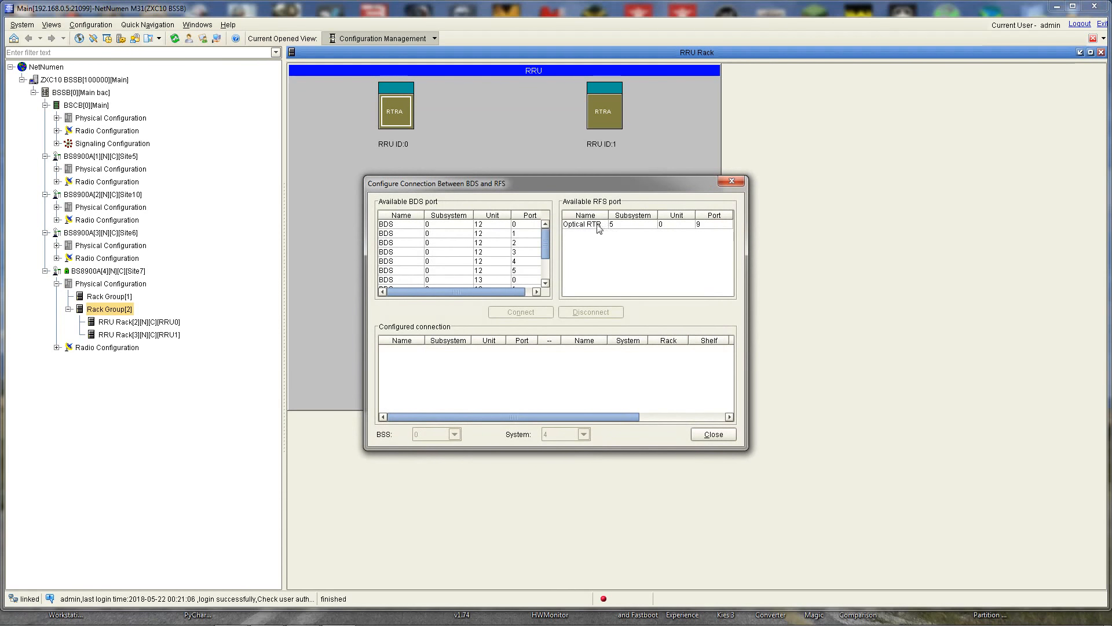
click(588, 226)
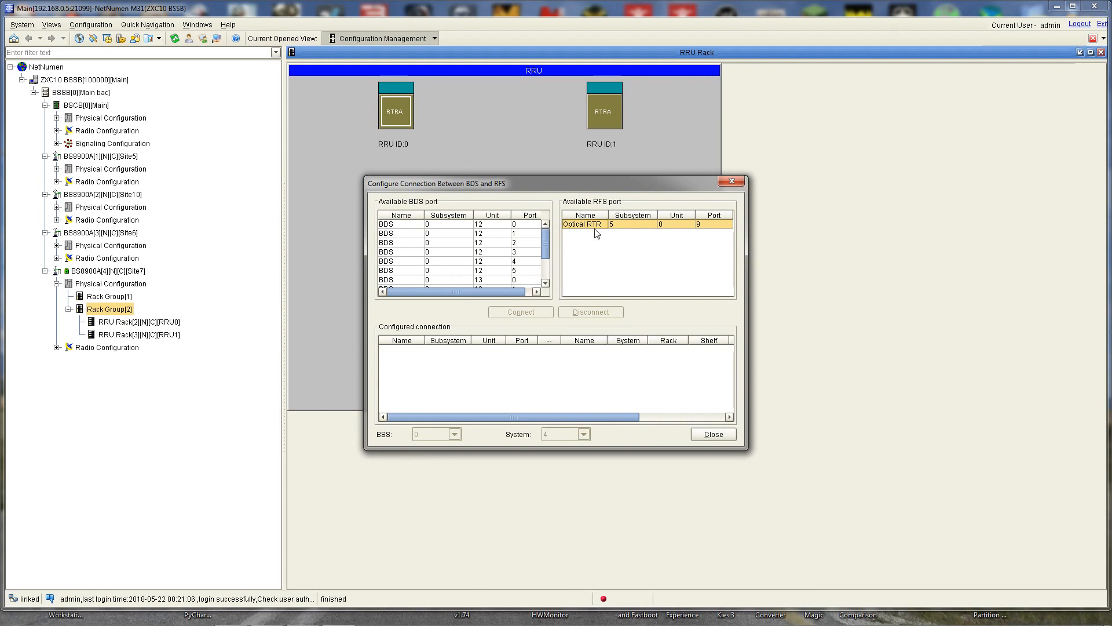
click(411, 223)
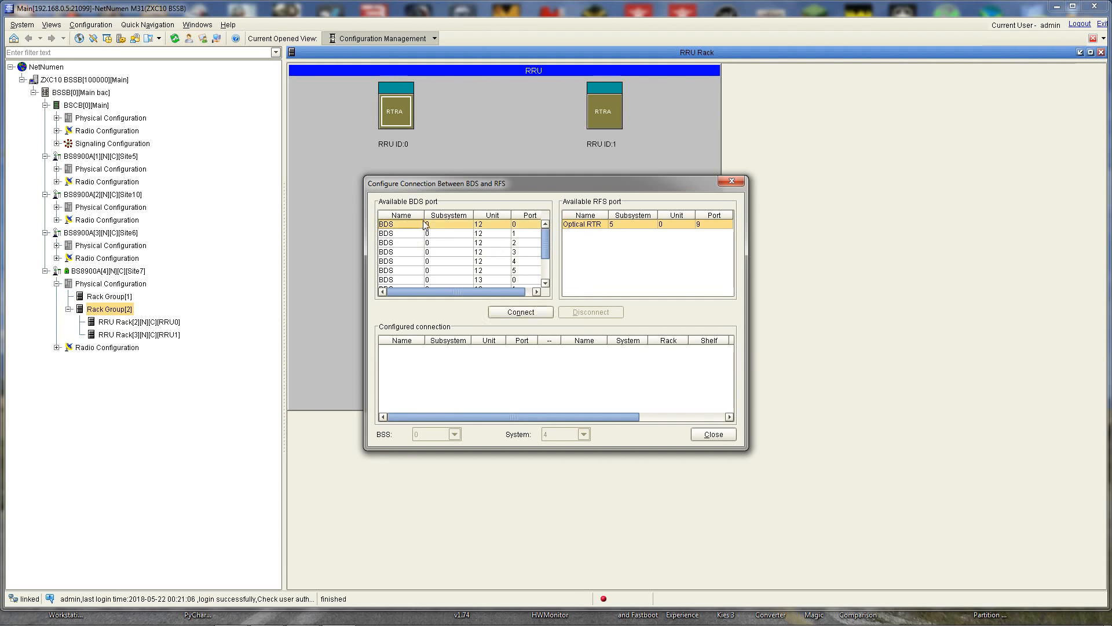
mouse_move(543, 234)
mouse_down()
mouse_move(547, 273)
mouse_move(544, 232)
mouse_up()
click(449, 224)
click(520, 312)
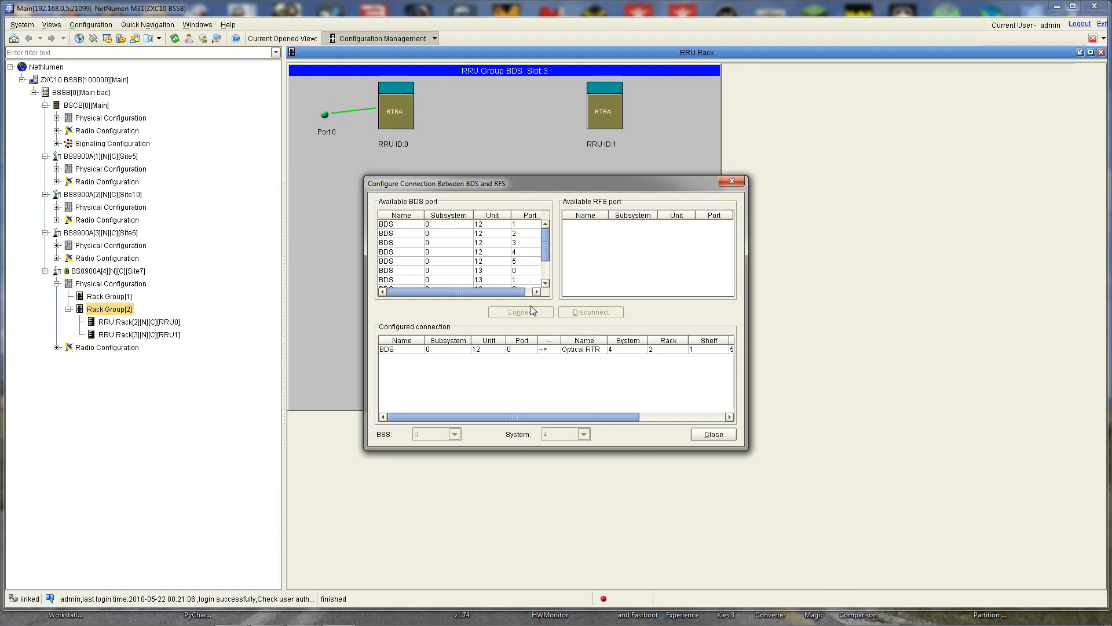
click(713, 434)
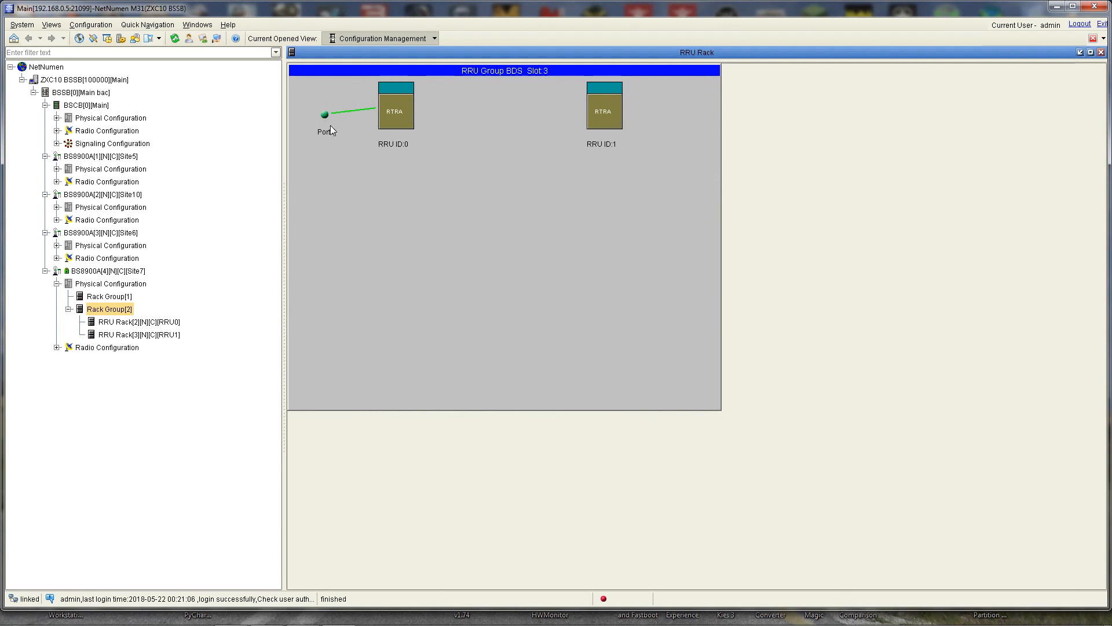
Review the FSA and CCC boards in Rack Group[1] of Site7 and the RRU layout in Rack Group[2]
click(115, 285)
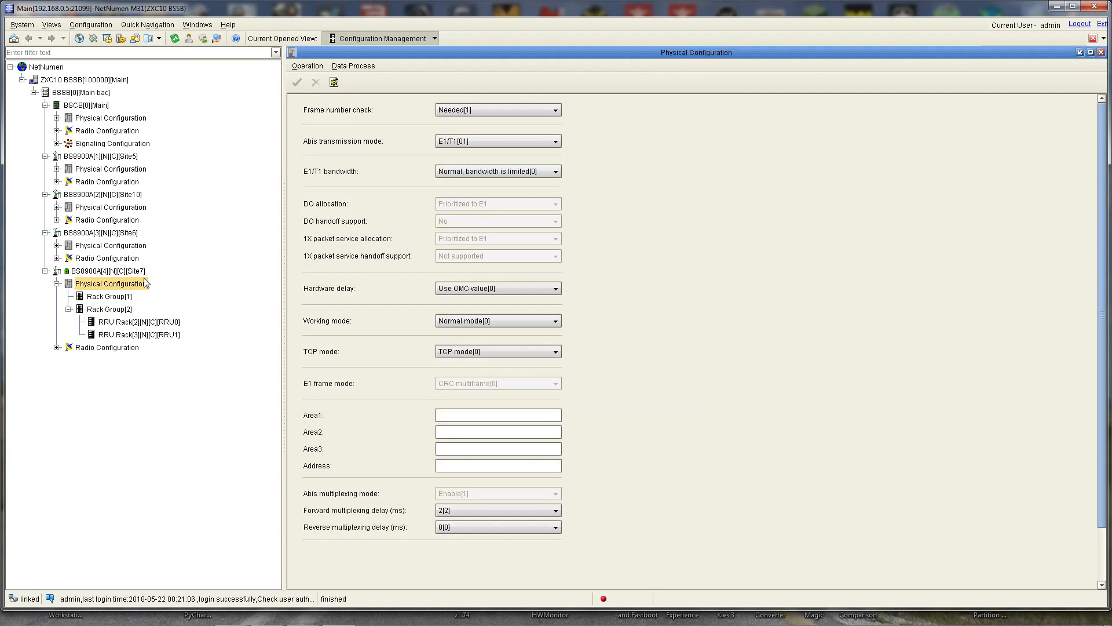
click(118, 295)
click(716, 192)
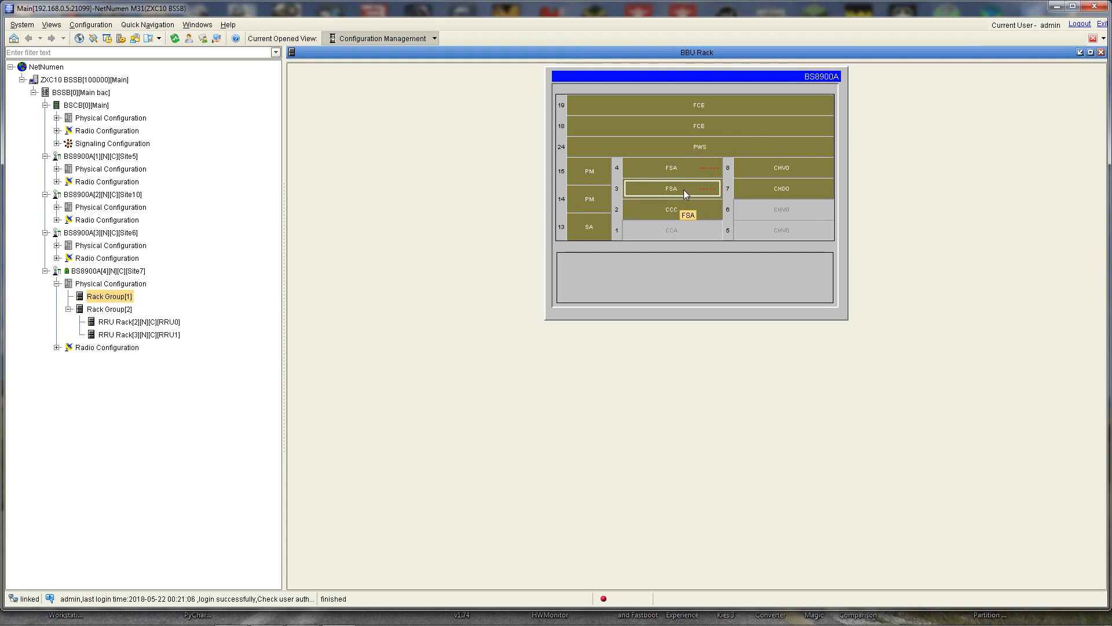
click(660, 210)
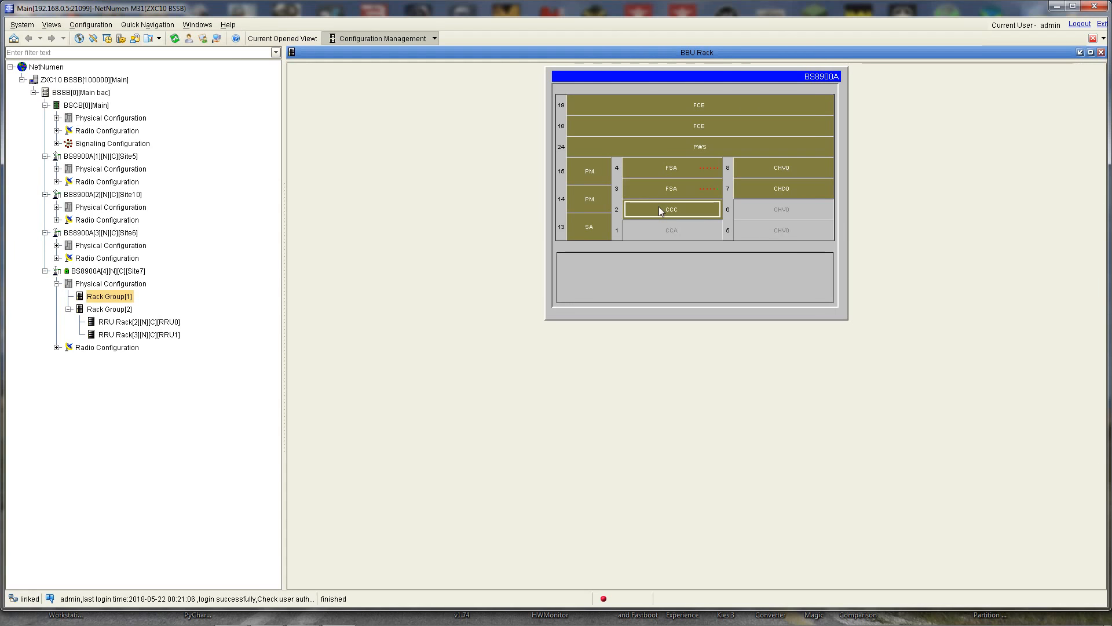
click(157, 324)
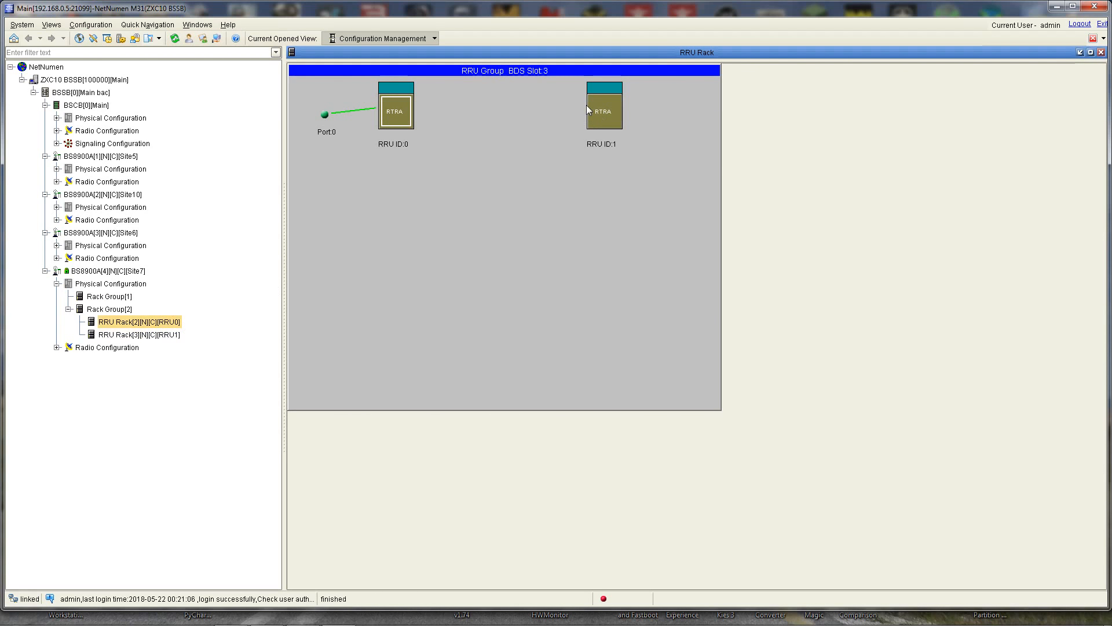
click(118, 308)
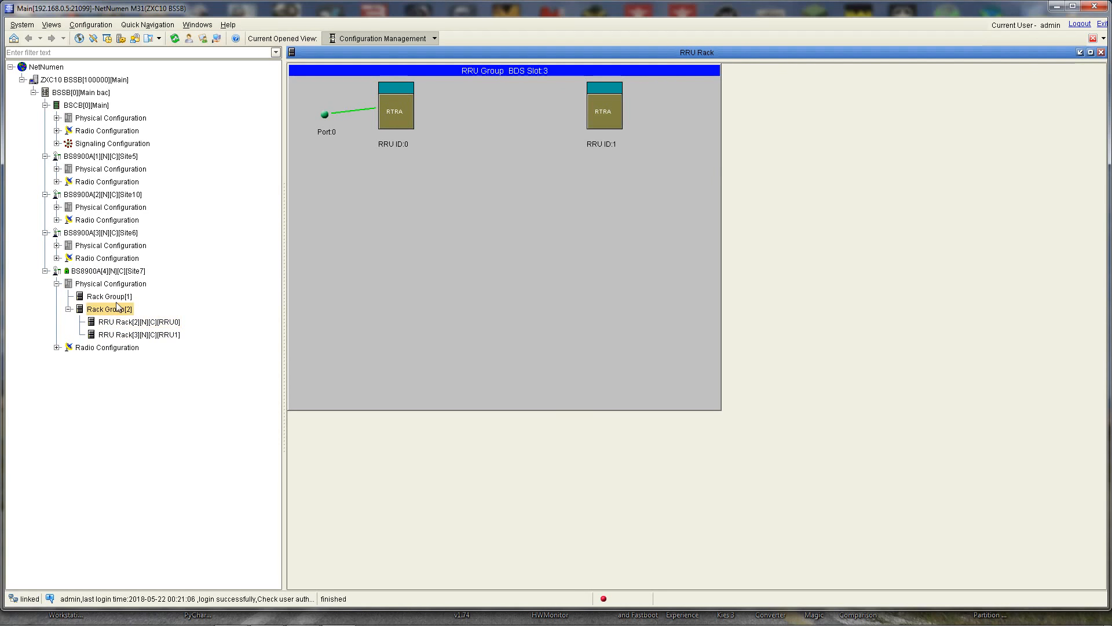
Open the E1/T1 connection configuration between BSC and BTS for the CCC board in slot 2 of Site7's Rack Group[1]
click(116, 297)
click(676, 209)
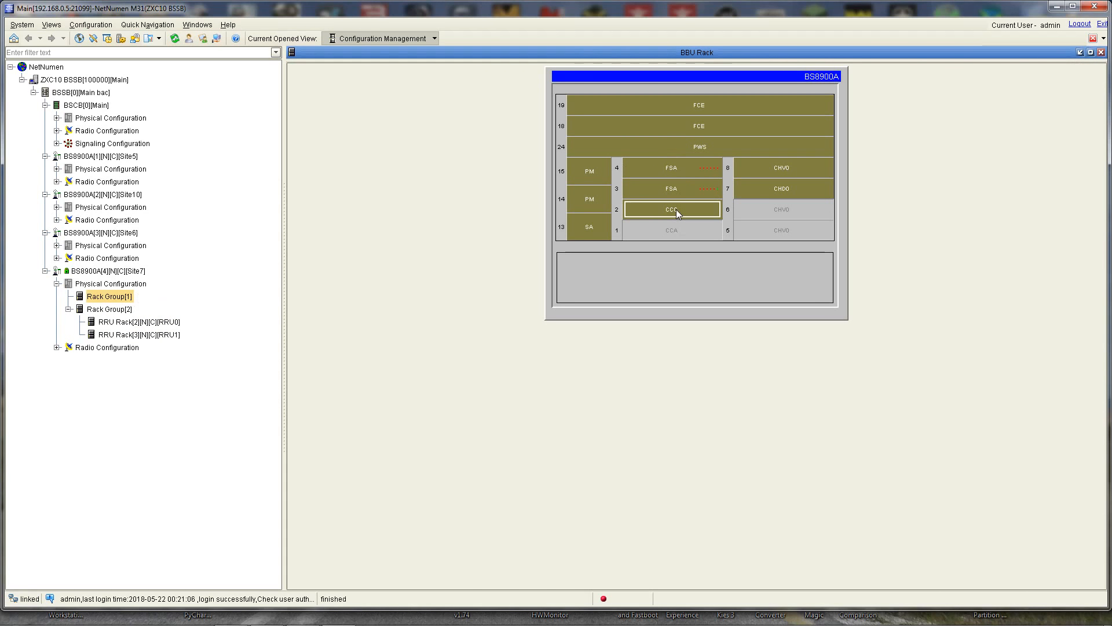
right_click(676, 209)
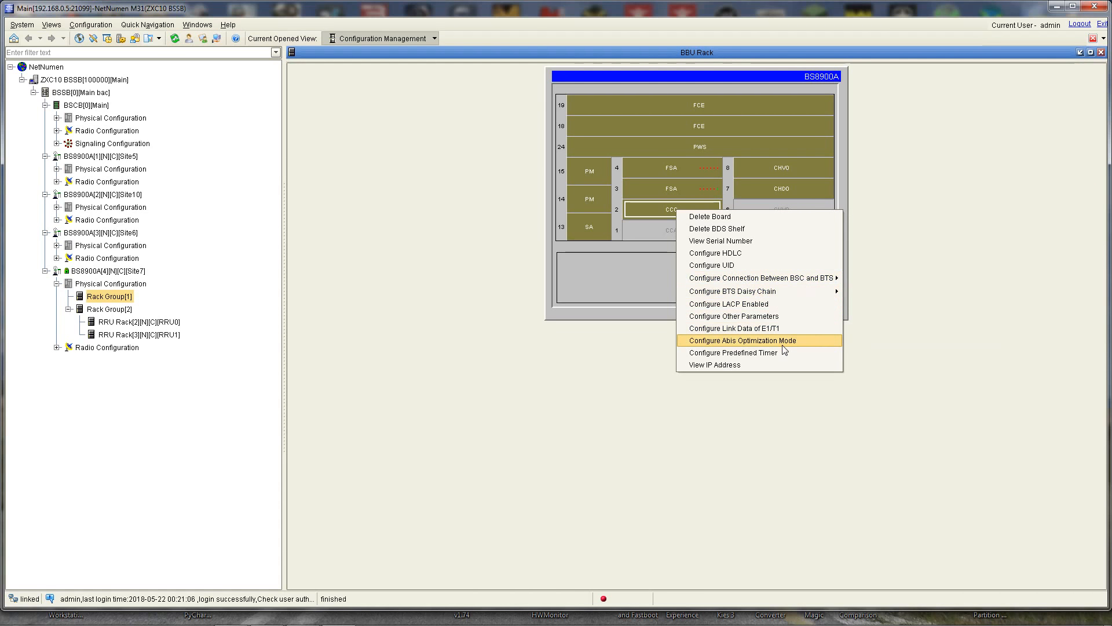
mouse_move(744, 283)
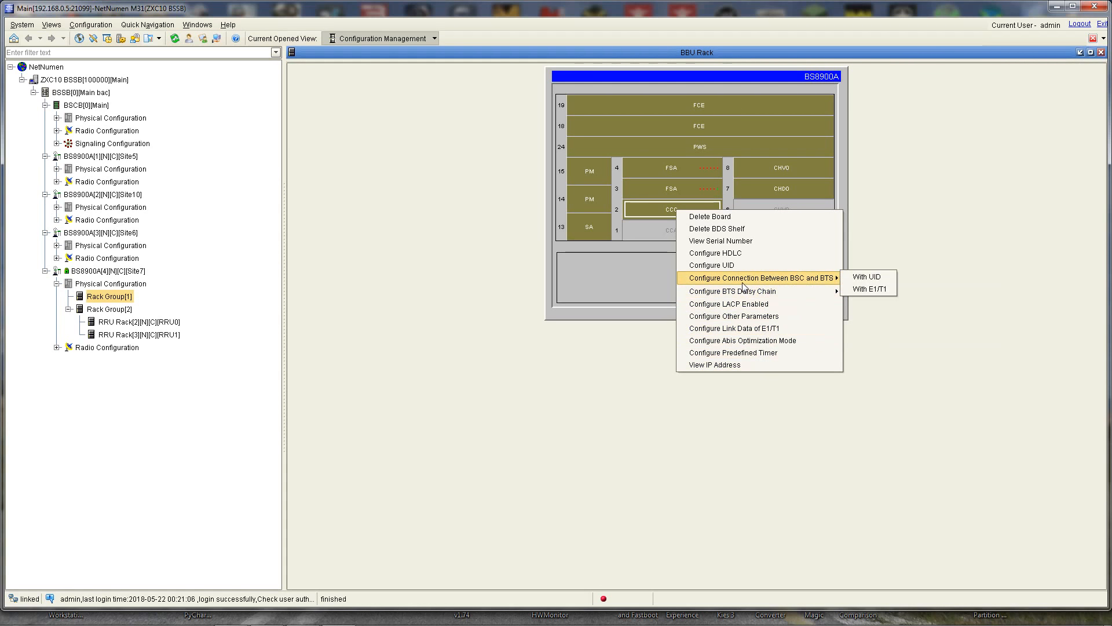
click(871, 290)
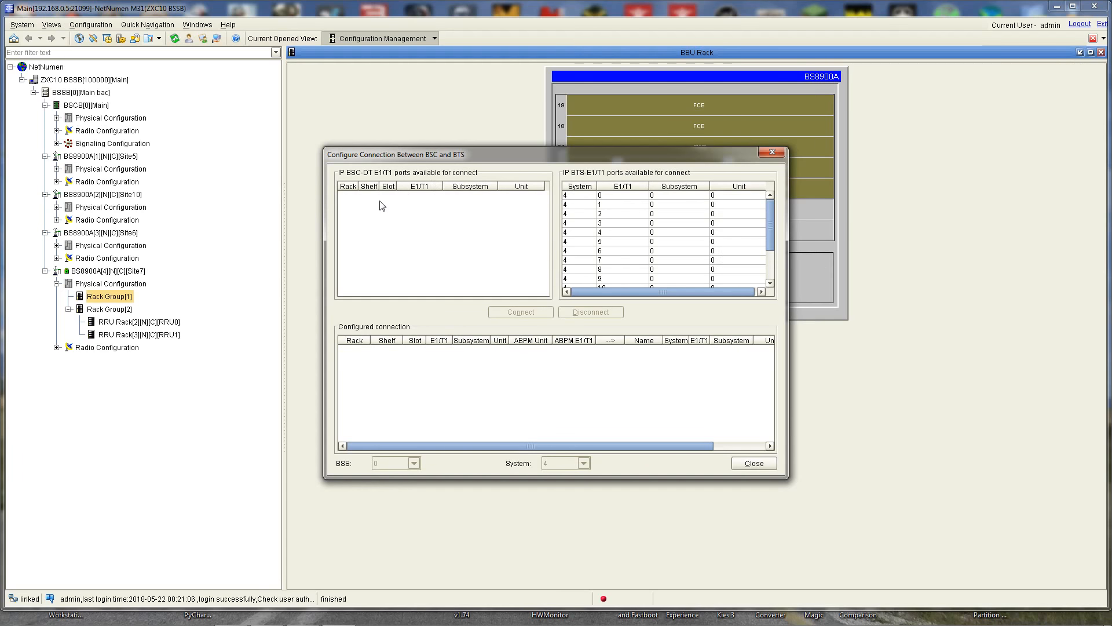
mouse_move(394, 152)
mouse_down()
mouse_move(425, 155)
mouse_move(426, 137)
mouse_move(409, 148)
mouse_up()
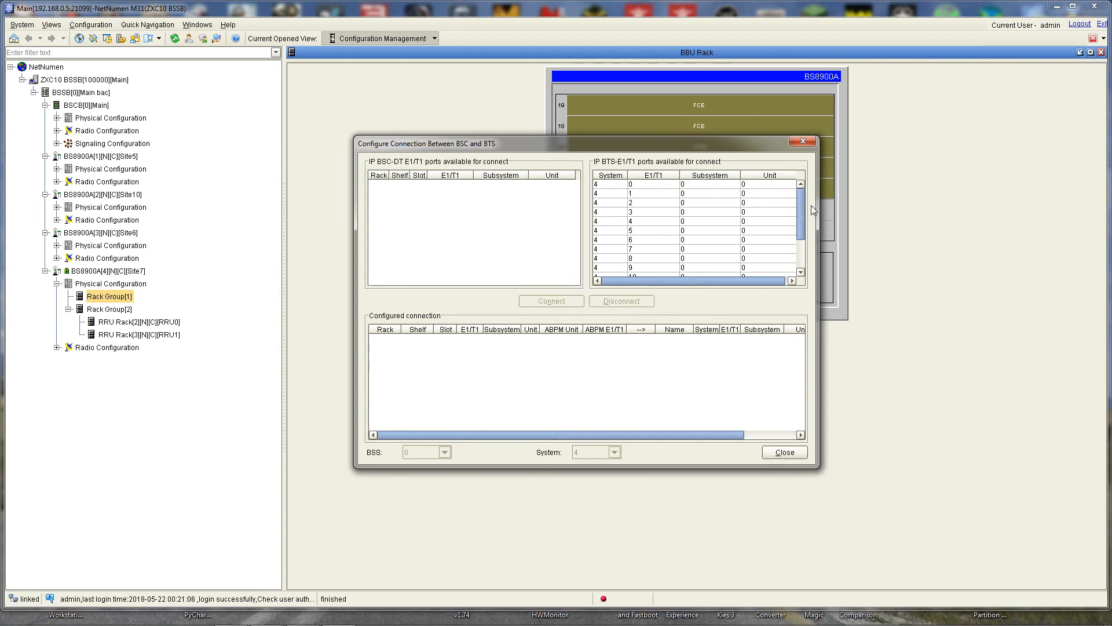
Examine the BSC-DT and BTS E1/T1 ports available for connection, then close the configuration without connecting any
click(664, 186)
click(664, 194)
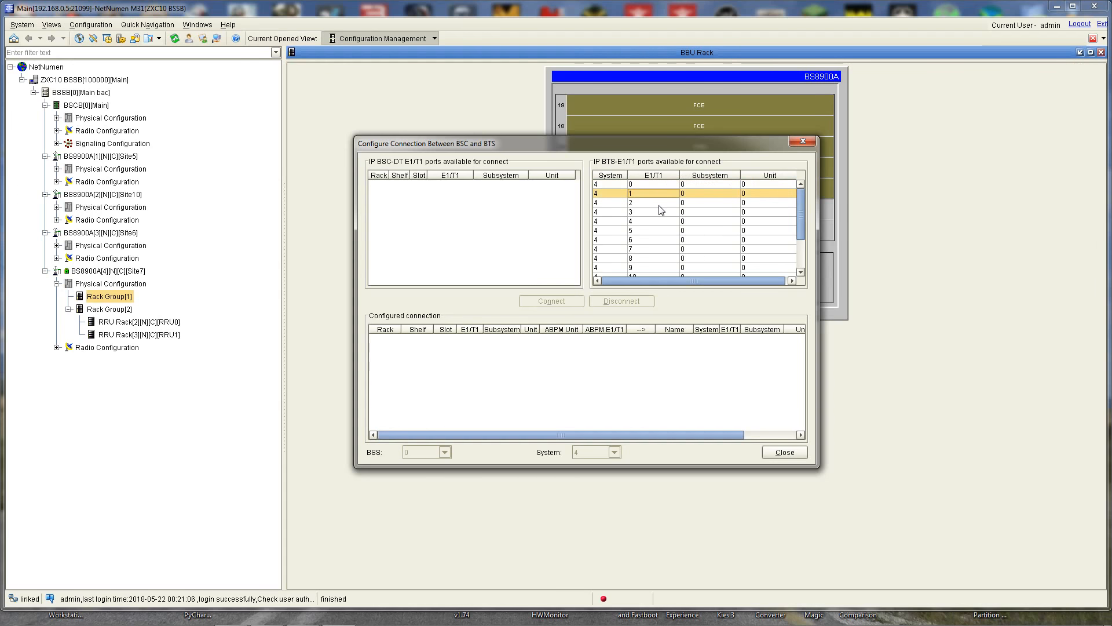
click(659, 204)
click(659, 220)
click(666, 201)
drag(668, 143, 678, 262)
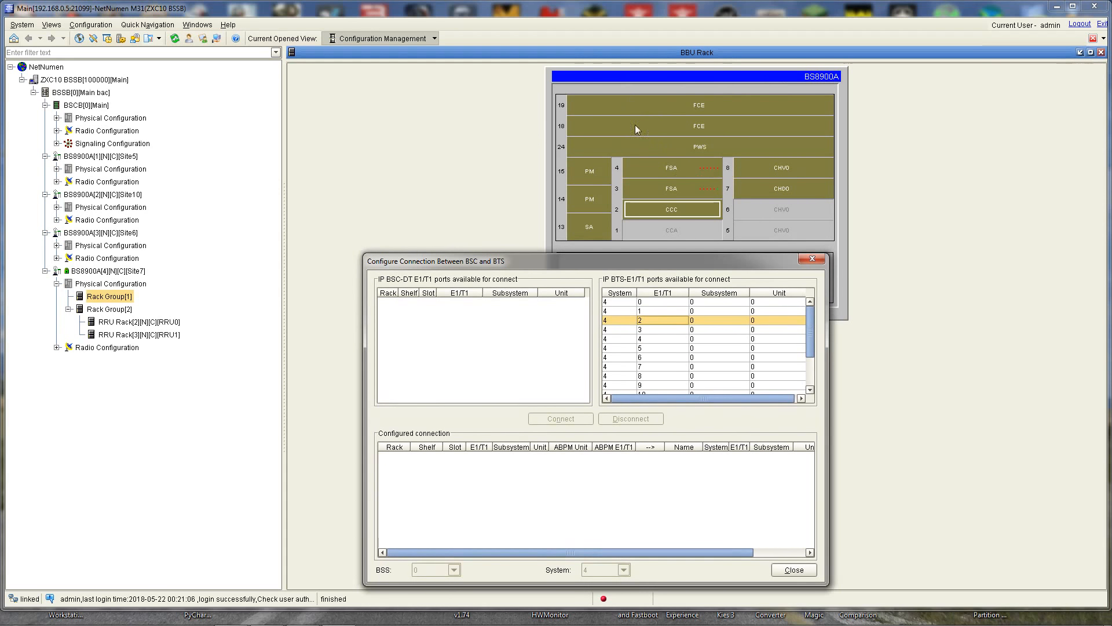
click(662, 339)
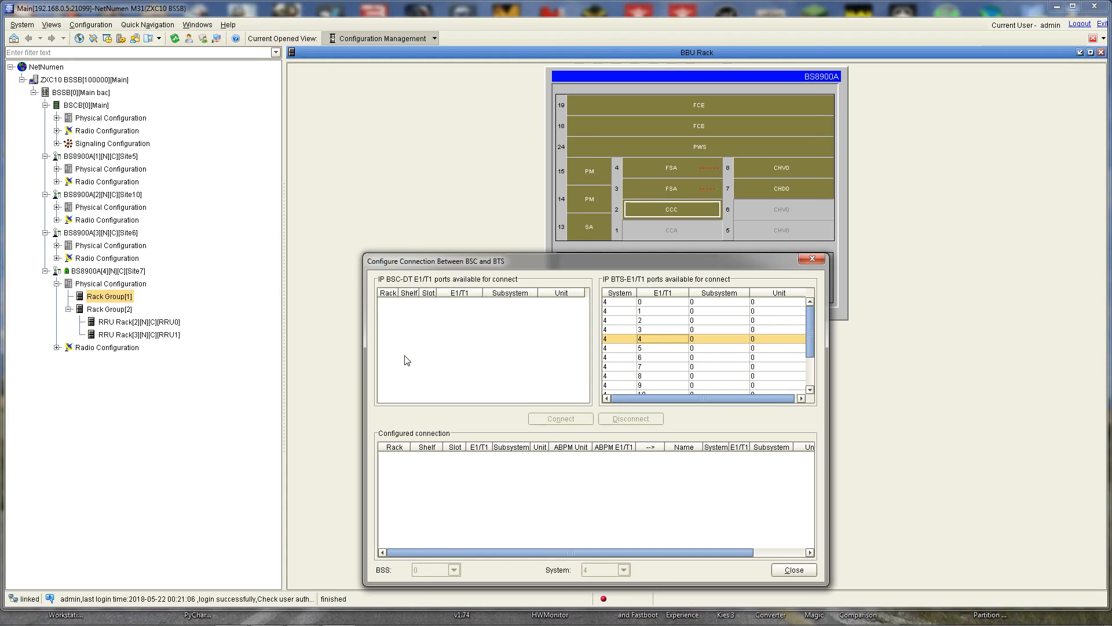
click(627, 320)
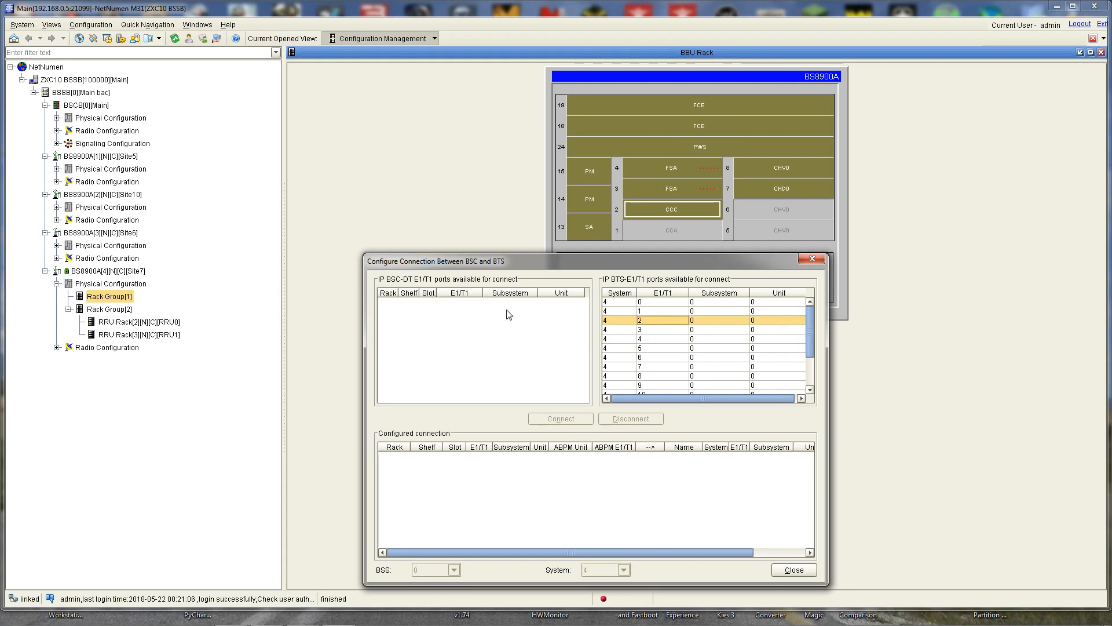
click(794, 569)
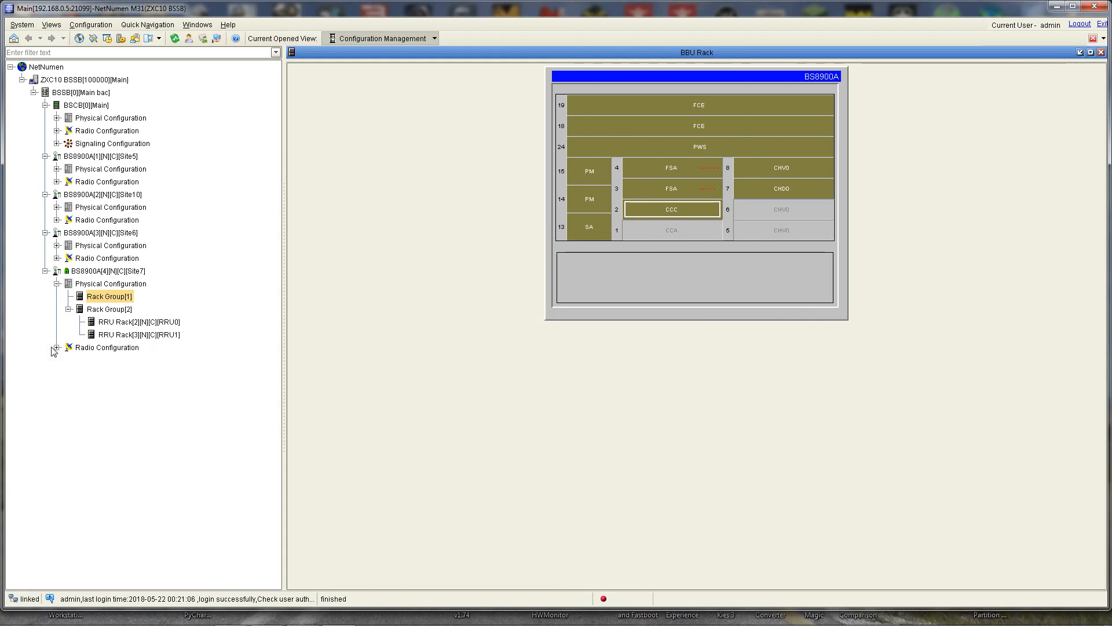
Review Site7's BBU rack in Rack Group[1] and display the RRU layout of Rack Group[2]
click(98, 309)
click(86, 271)
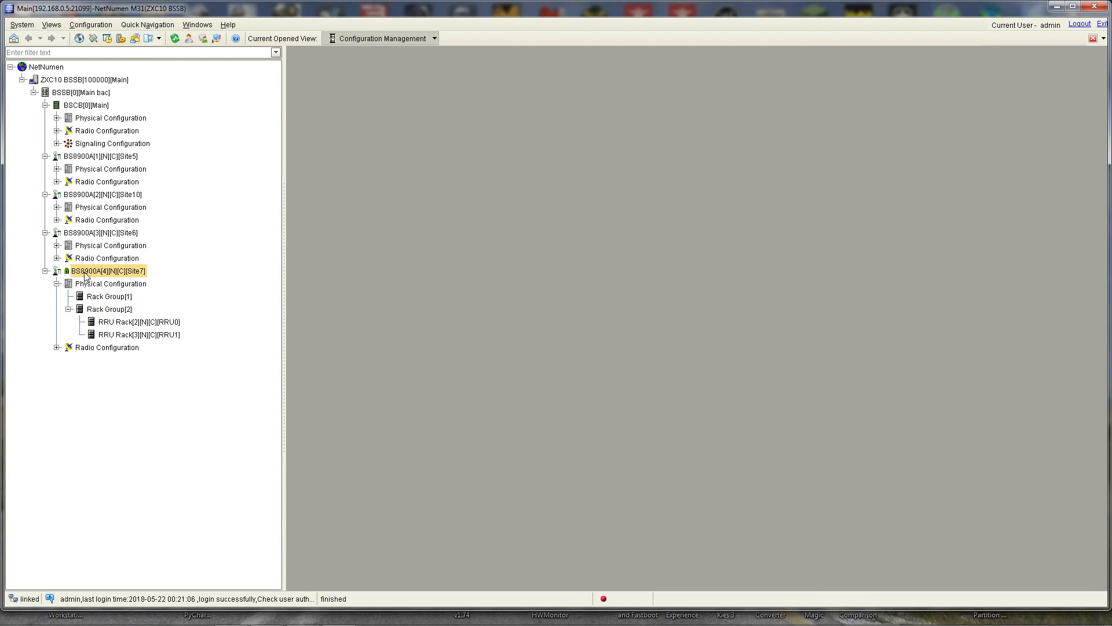
click(90, 284)
click(90, 297)
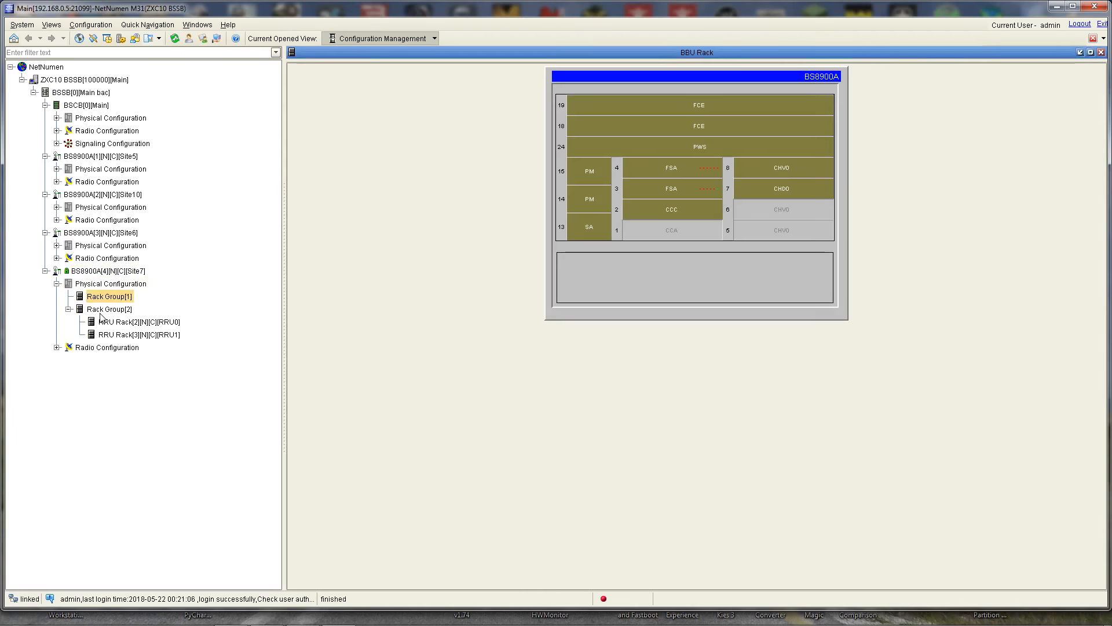
click(101, 310)
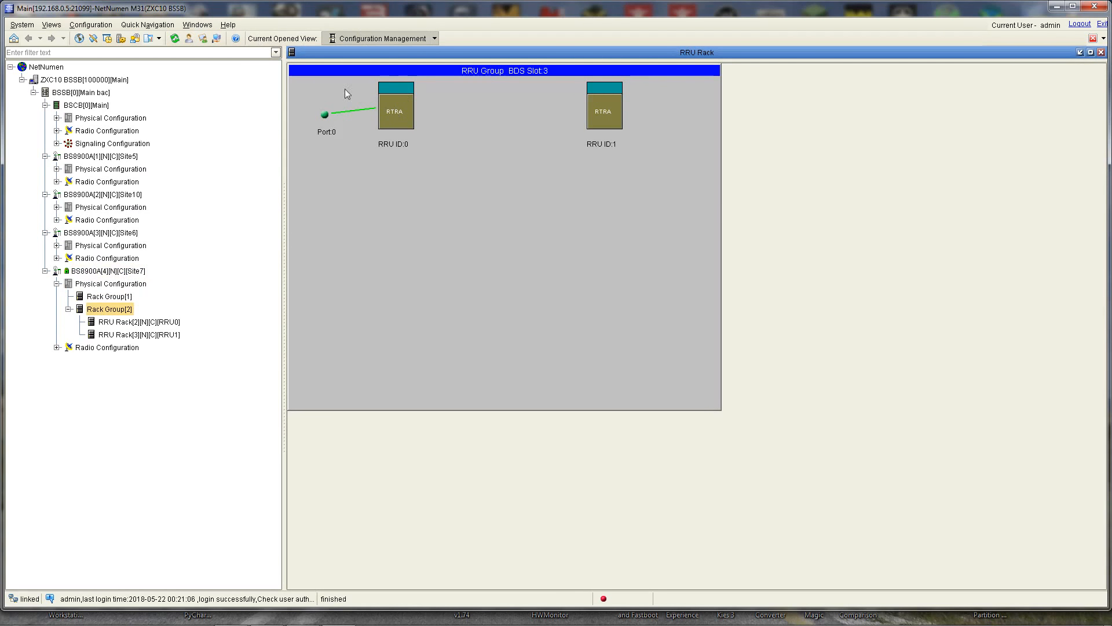